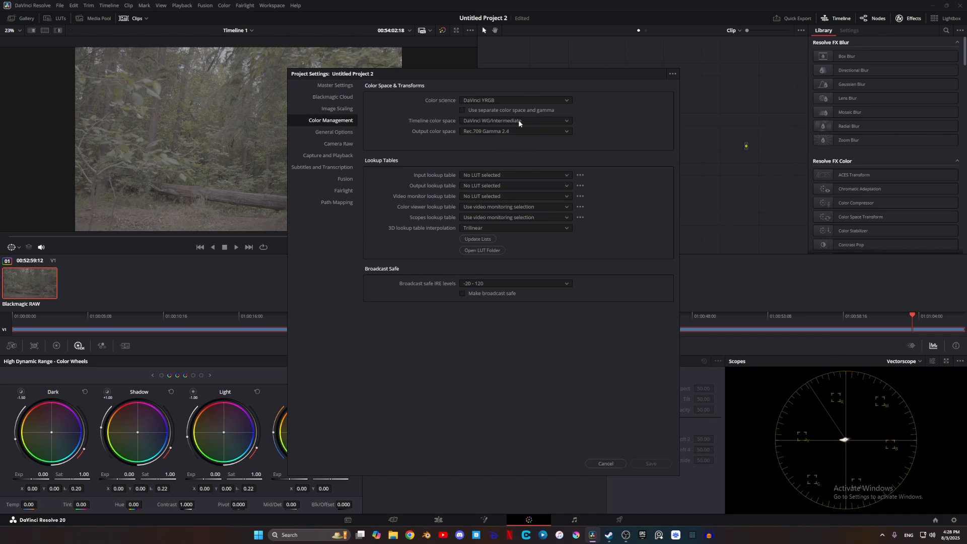
- Close the project settings without changes and park the Color page on the frame at 01:00:41:10, where the person sits on the log
click(624, 460)
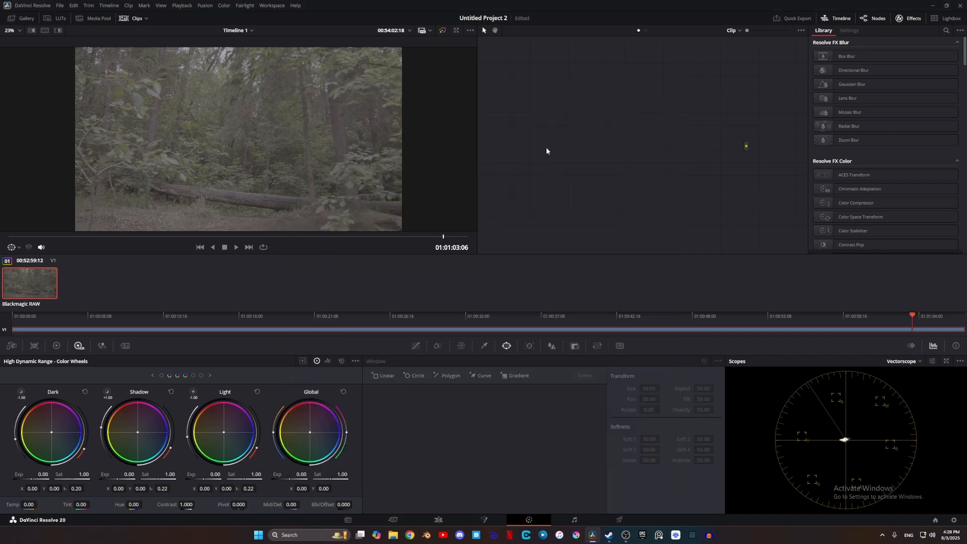
click(393, 519)
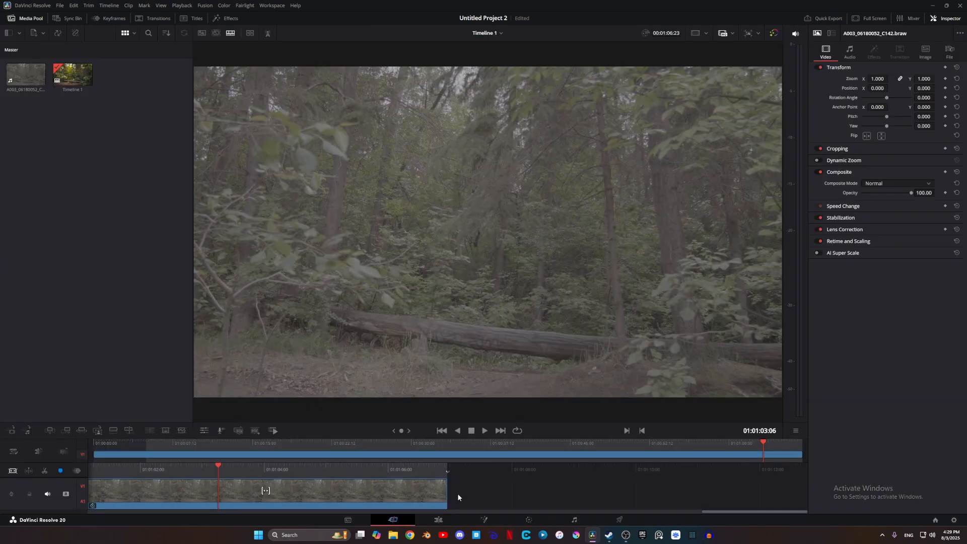
drag(167, 446, 534, 439)
click(528, 519)
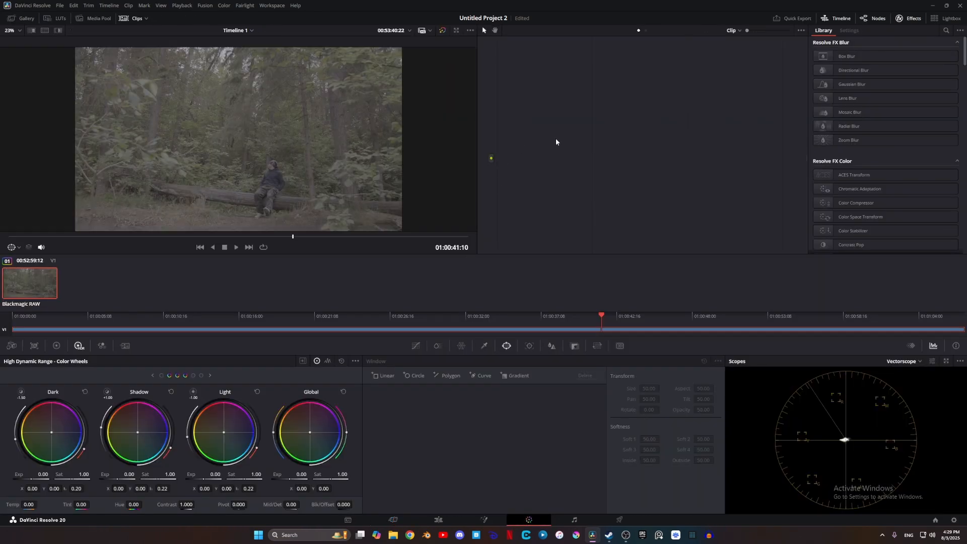
- Create two serial nodes labelled "cst", spread them apart, and apply a Color Space Transform effect to each
key(alt+s)
drag(572, 111, 724, 146)
key(alt+s)
click(540, 146)
click(526, 152)
drag(873, 222, 532, 144)
click(719, 142)
drag(851, 217, 719, 144)
drag(715, 143, 704, 145)
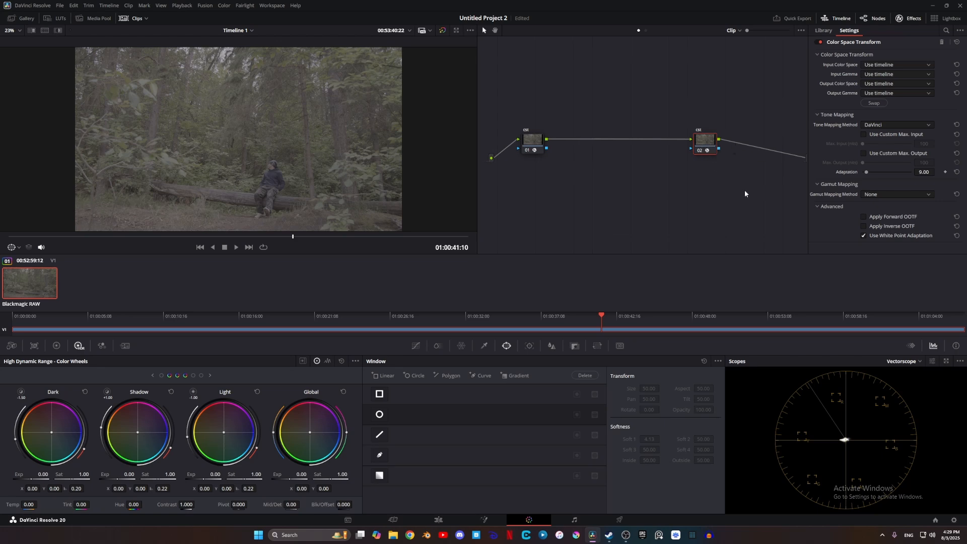
- Insert a serial node between the two cst nodes and space the three nodes out
click(547, 137)
key(alt+s)
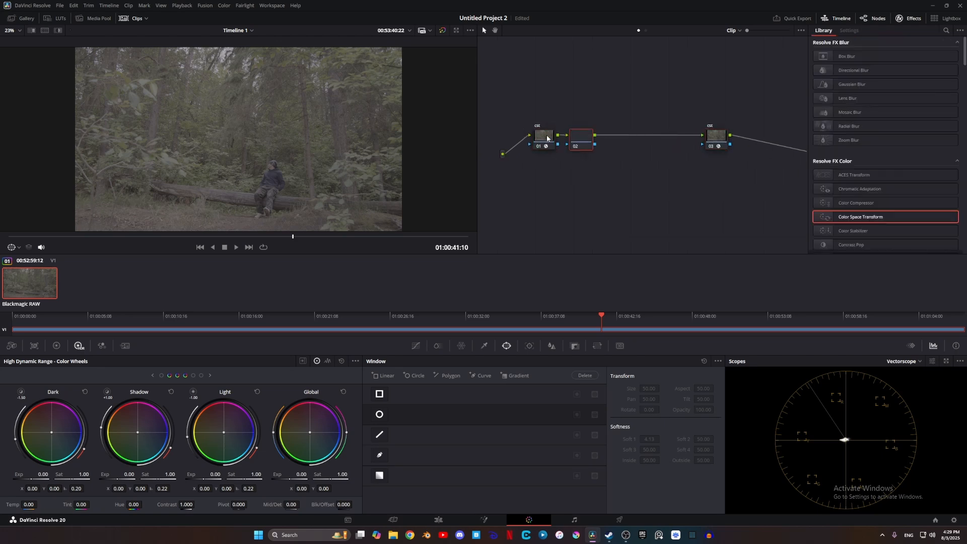
drag(719, 139, 736, 140)
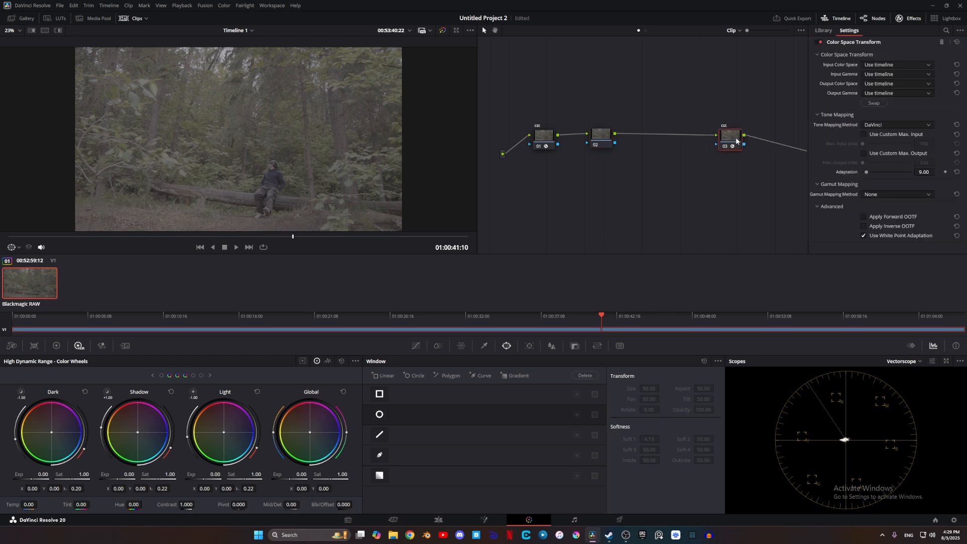
drag(602, 144, 575, 145)
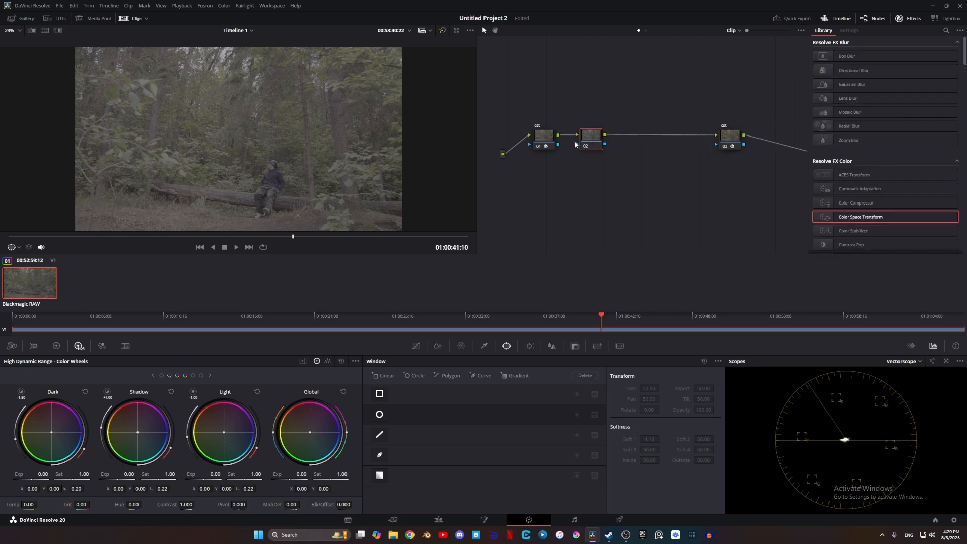
- Set the first cst node's input color space to Blackmagic Design Wide Gamut Gen 4 / 5 and its input gamma to Blackmagic Design Film Gen 5
click(543, 145)
click(890, 66)
scroll(918, 137, down, 3)
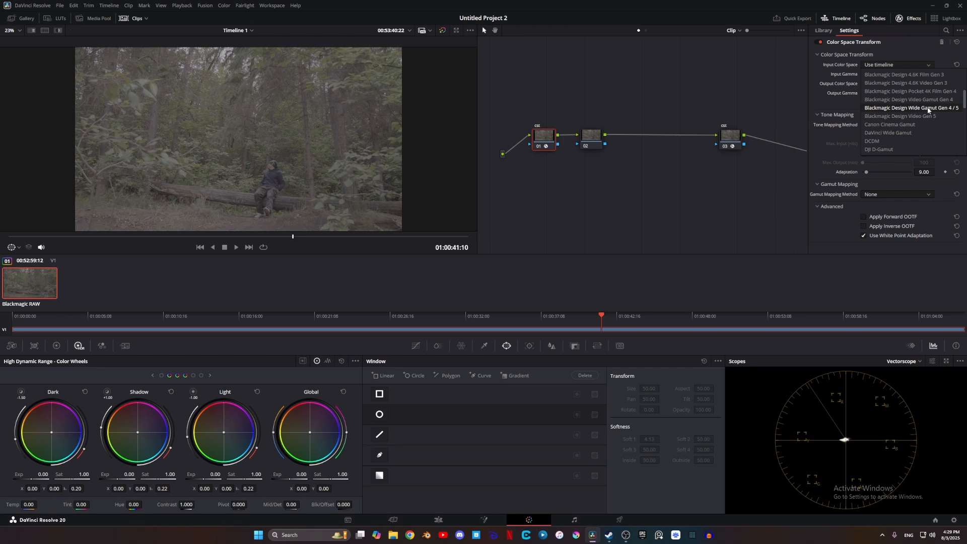
click(928, 109)
click(907, 73)
scroll(932, 141, down, 2)
click(935, 143)
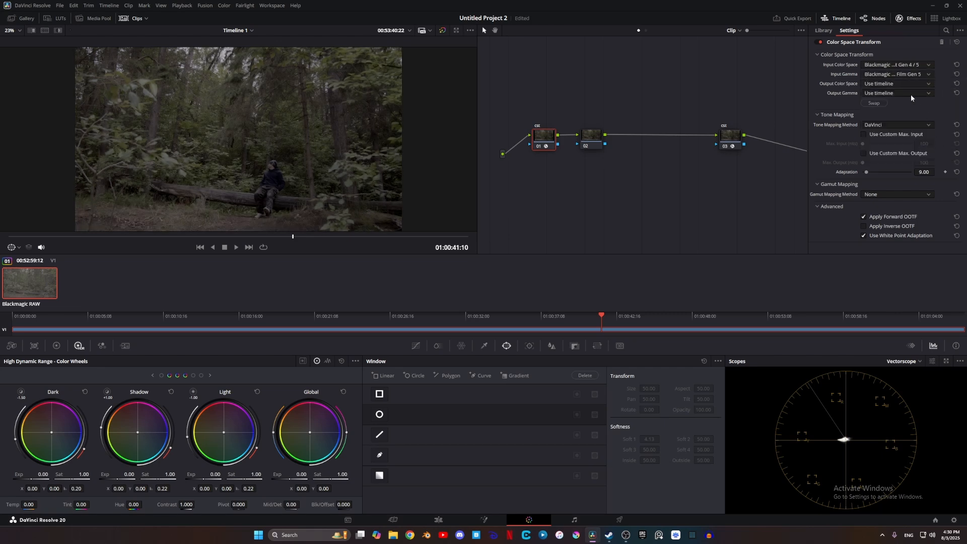
click(892, 83)
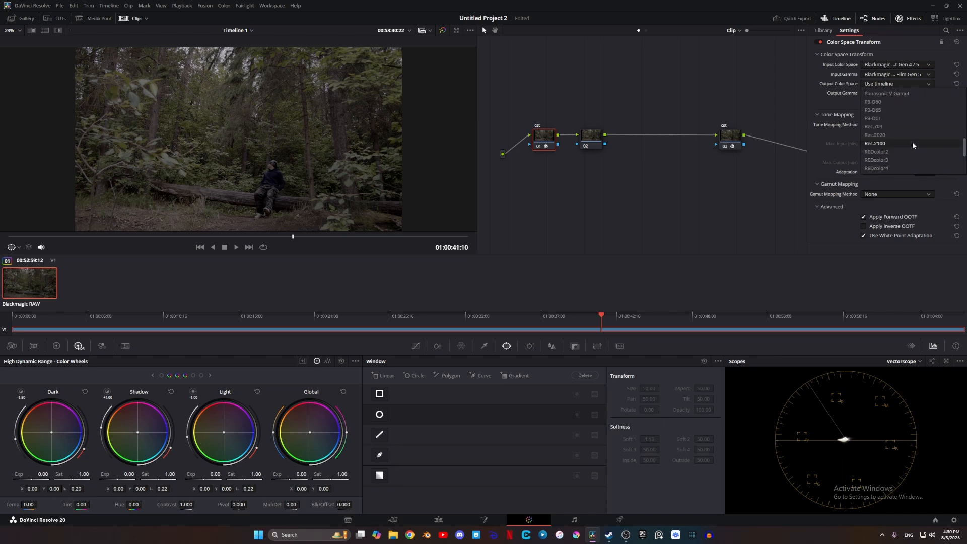
click(808, 94)
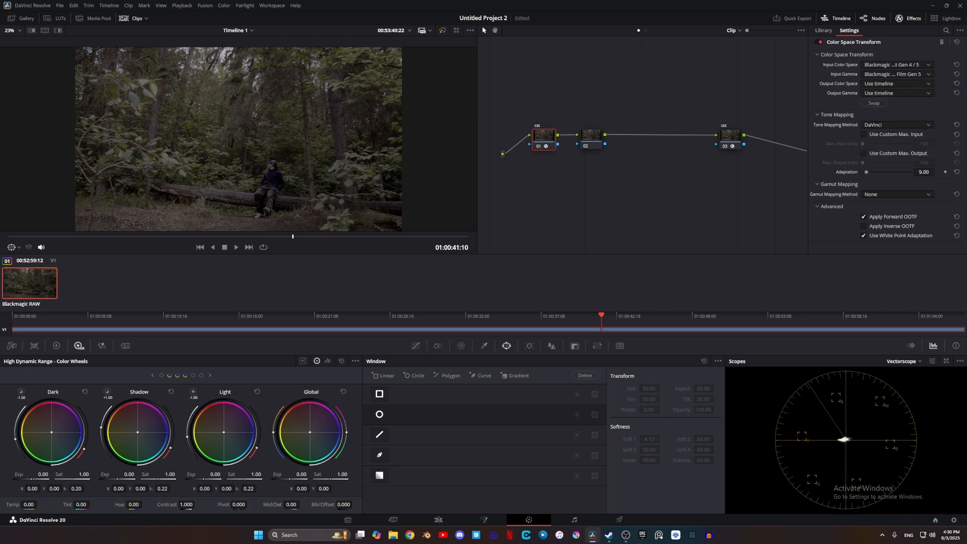
- Set the last cst node's output color space to Rec.709 and its output gamma to Gamma 2.4
click(731, 137)
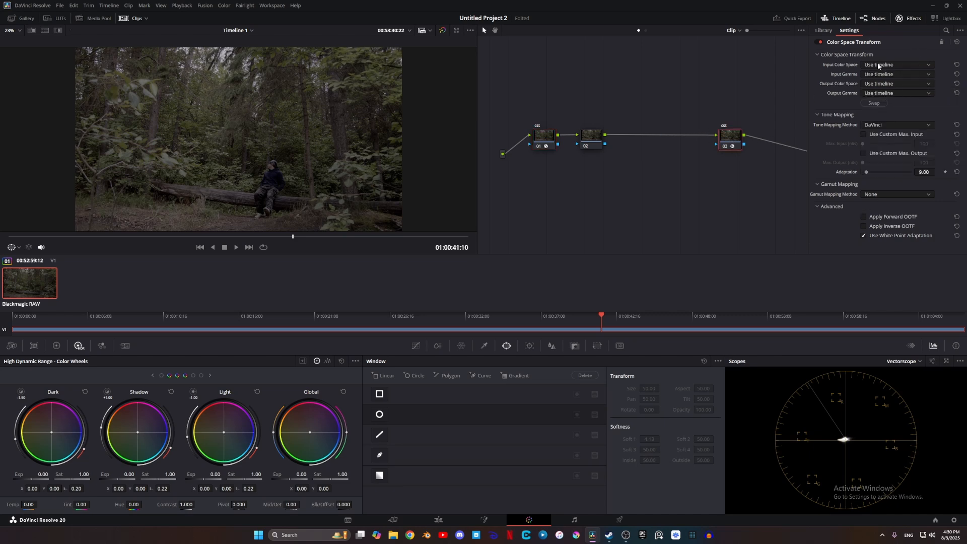
click(878, 84)
scroll(917, 159, down, 2)
scroll(918, 158, down, 3)
click(887, 165)
click(891, 92)
click(887, 148)
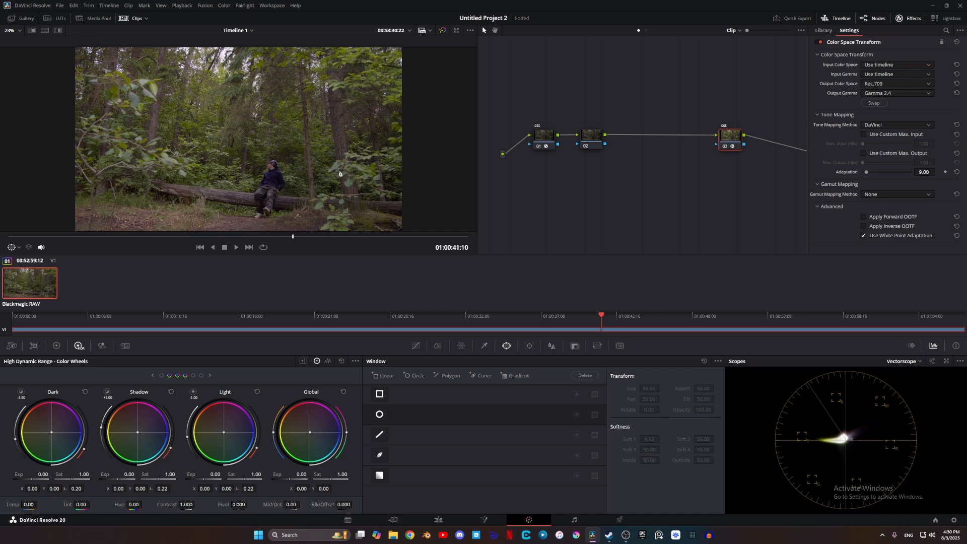
- Add two serial nodes after the last cst node and arrange them side by side below it
mouse_move(597, 145)
mouse_down()
mouse_move(674, 139)
mouse_move(593, 139)
mouse_up()
drag(731, 138, 767, 153)
key(alt+s)
key(alt+s)
drag(756, 151, 722, 197)
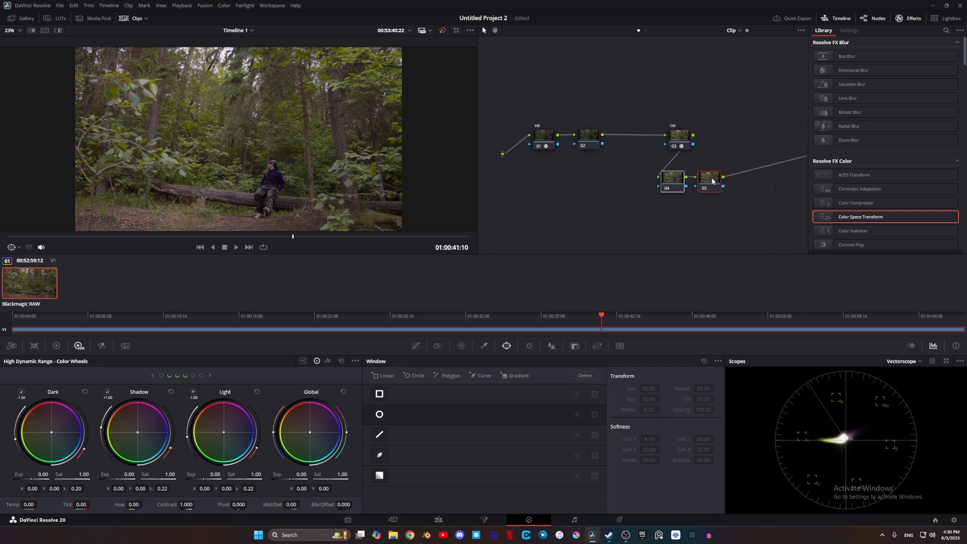
- Apply a Color Space Transform to node 04 with Rec.709 input color space and Gamma 2.4 input gamma
drag(854, 217, 684, 183)
click(881, 64)
scroll(906, 121, down, 6)
click(888, 149)
click(890, 74)
click(883, 122)
- Set node 04's output color space to Rec.709 and its output gamma to Cineon Film Log
click(882, 84)
scroll(898, 130, down, 9)
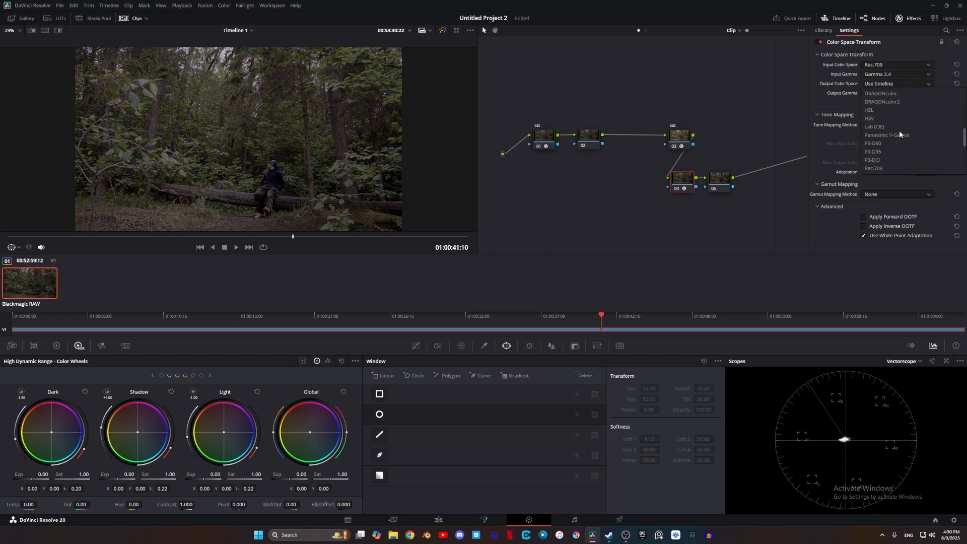
click(899, 132)
click(893, 93)
scroll(900, 128, down, 6)
click(900, 128)
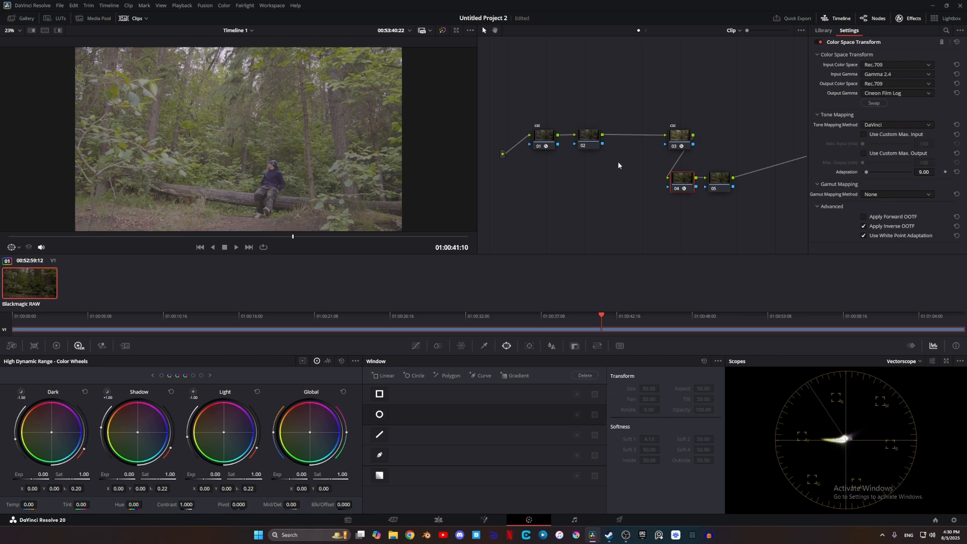
- Apply the Rec709 Kodak 2383 D60 LUT from Film Looks to node 05
click(719, 179)
click(51, 22)
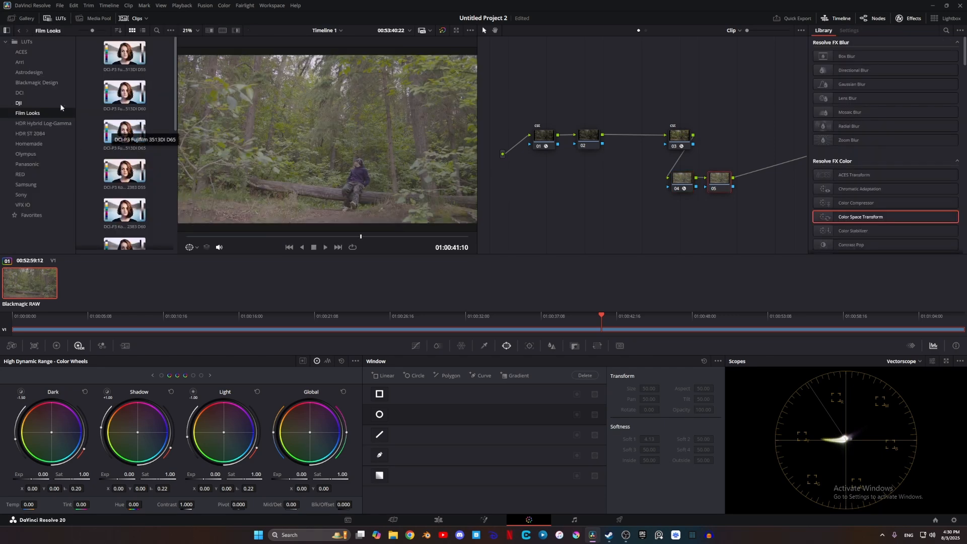
scroll(141, 160, down, 5)
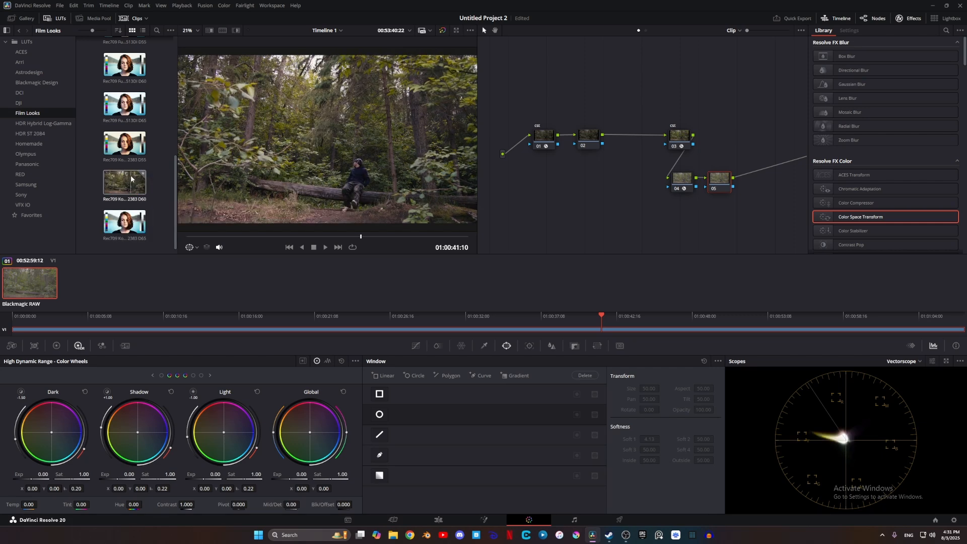
drag(123, 181, 719, 179)
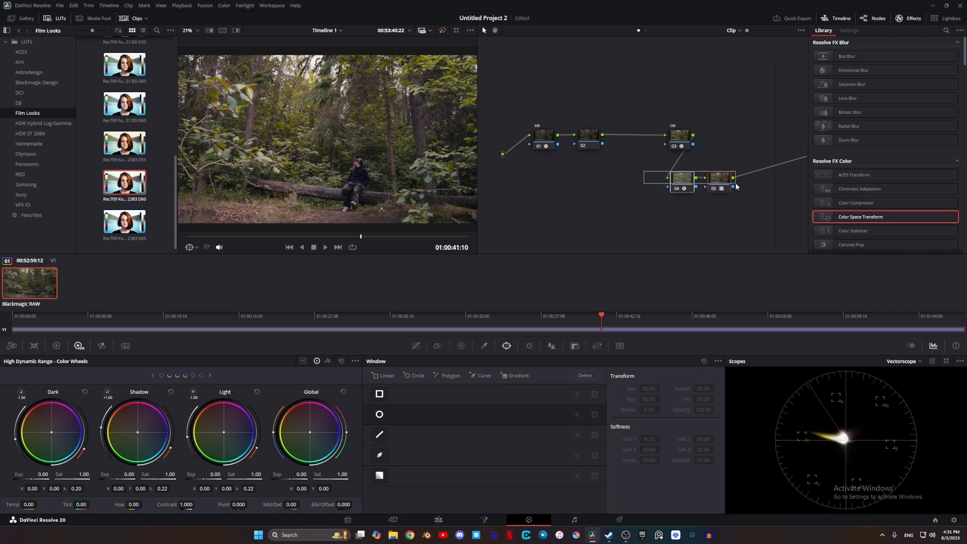
- Combine nodes 04 and 05 into a compound node and set its key output gain to 0.35
right_click(719, 182)
click(761, 314)
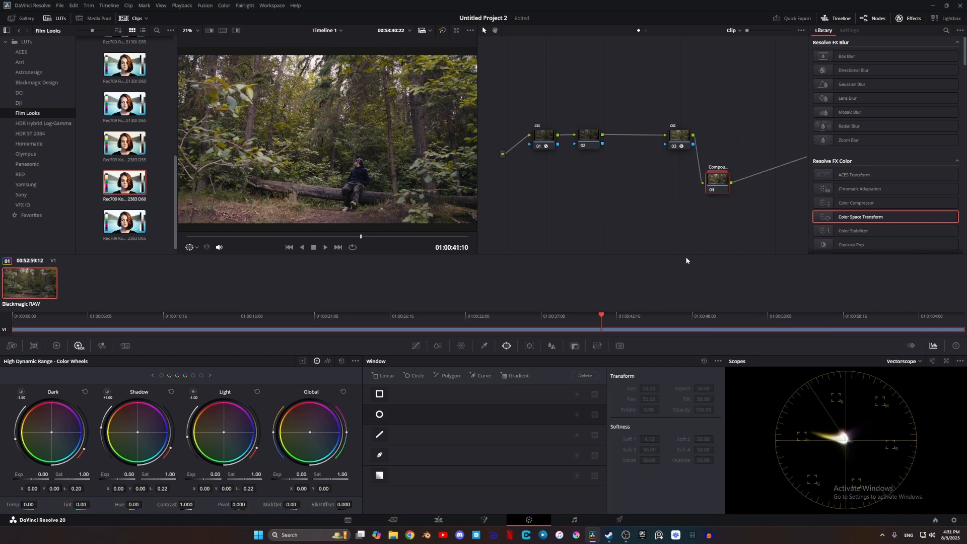
click(577, 347)
drag(645, 436, 652, 438)
double_click(646, 437)
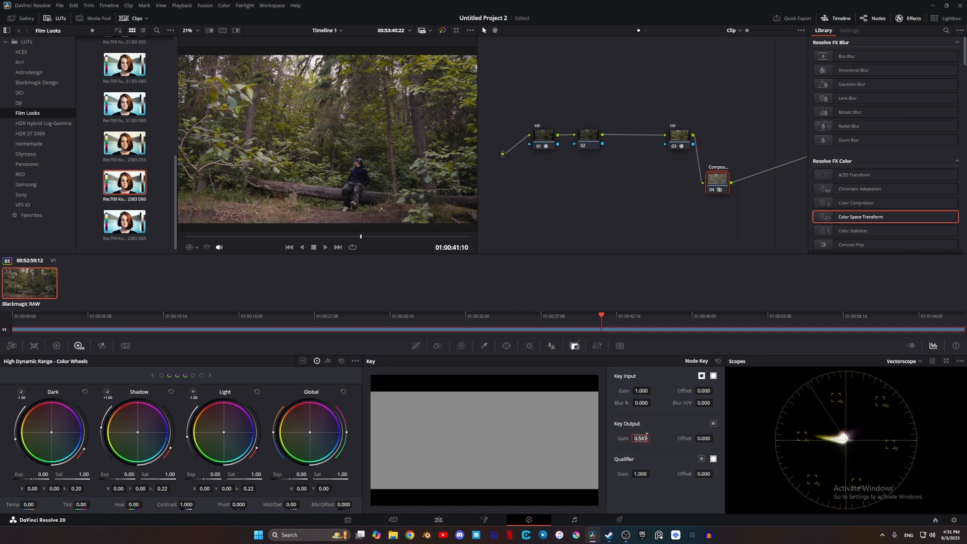
text(.35)
key(Return)
- Move the last cst node and the compound node farther from node 02, and switch the scopes to Parade
drag(654, 93, 782, 190)
click(902, 361)
click(911, 374)
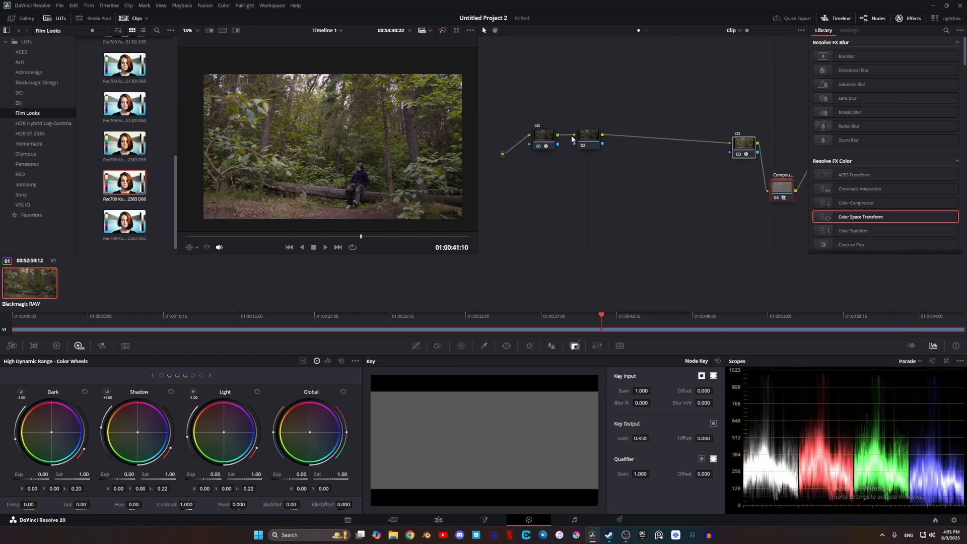
- Label node 02 "exp contrast" and set its HDR Global exposure to 1.00
click(598, 139)
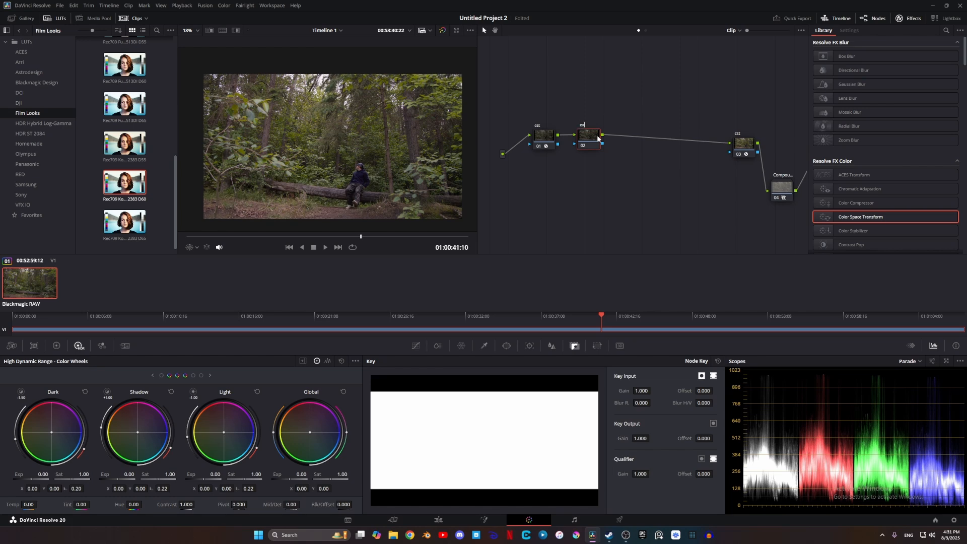
text(c)
text(ontrast)
key(Return)
mouse_move(300, 474)
mouse_down()
mouse_move(312, 473)
mouse_move(302, 474)
mouse_up()
double_click(302, 474)
text(1)
key(Return)
- Build a highlight roll-off on node 02's custom curve with editable splines, stretching the white point's handle horizontally and lowering the white point
click(415, 346)
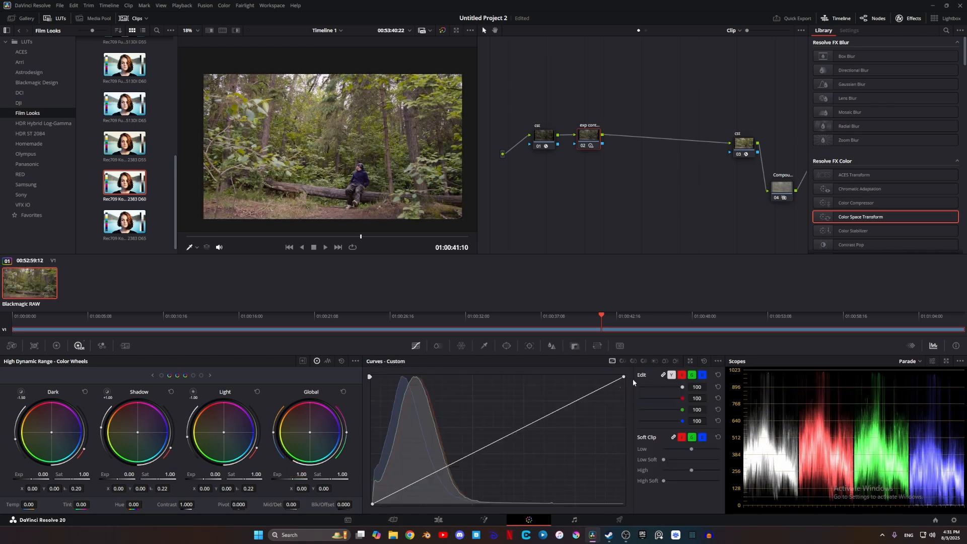
click(56, 345)
click(80, 346)
click(717, 362)
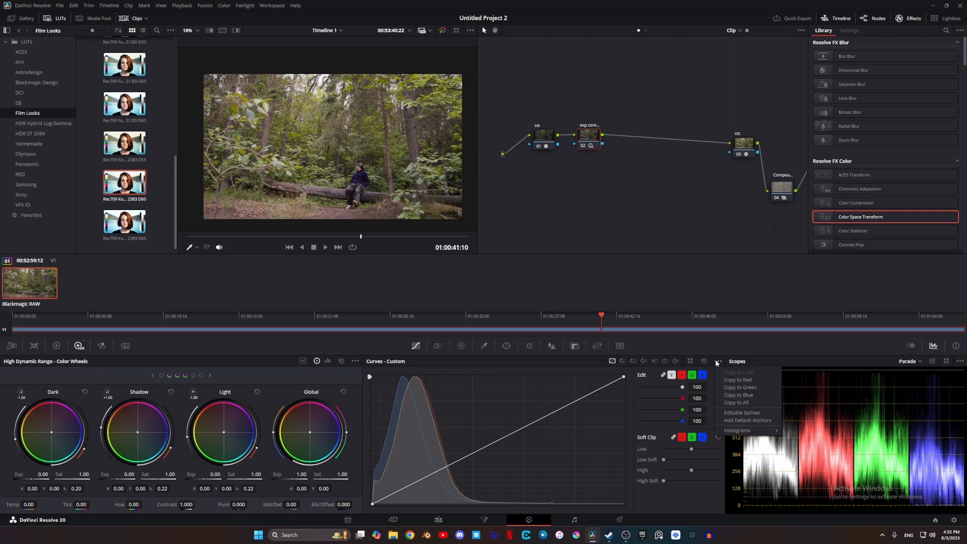
click(624, 376)
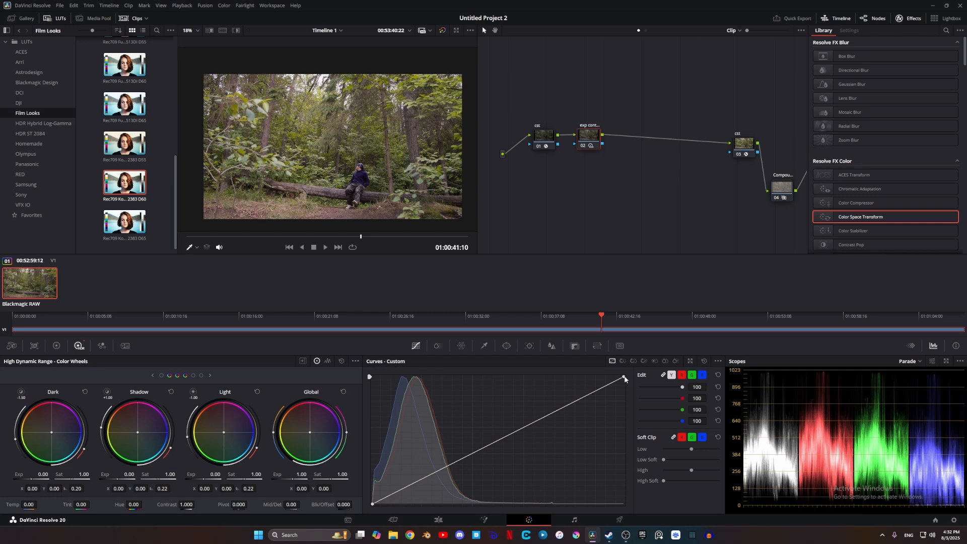
drag(542, 419, 499, 379)
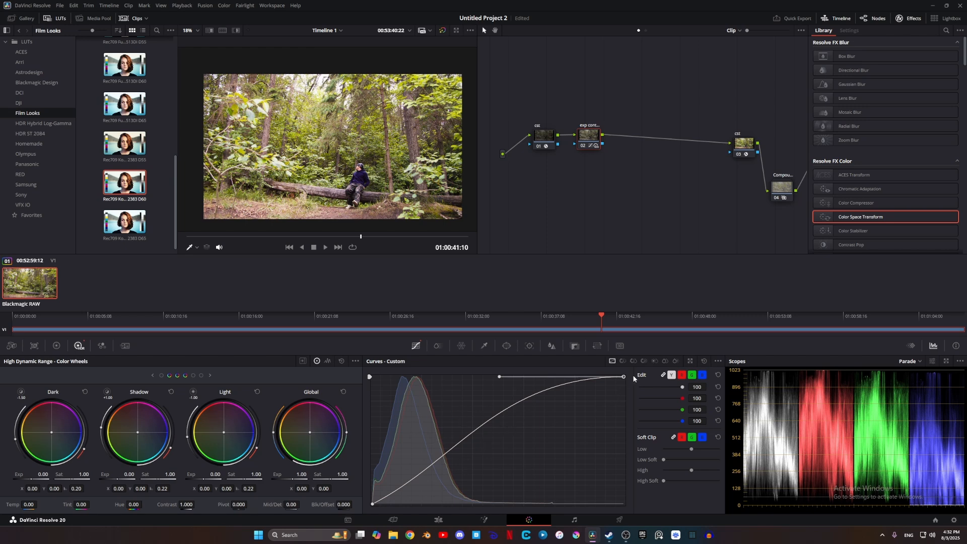
drag(625, 380, 626, 403)
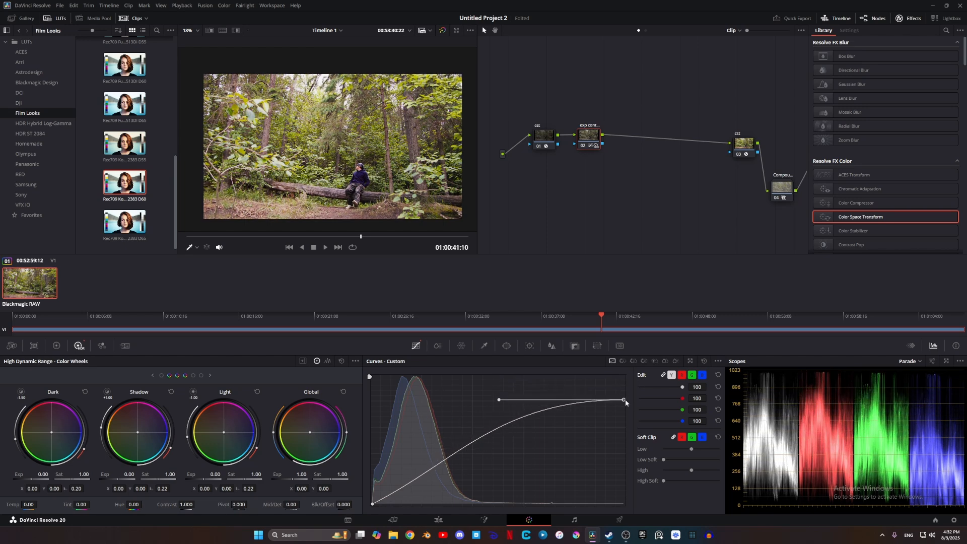
- Pull the black point's handle below the custom curve to deepen the shadows, and lengthen the white point's handle toward the midtones
click(373, 504)
drag(454, 461, 462, 483)
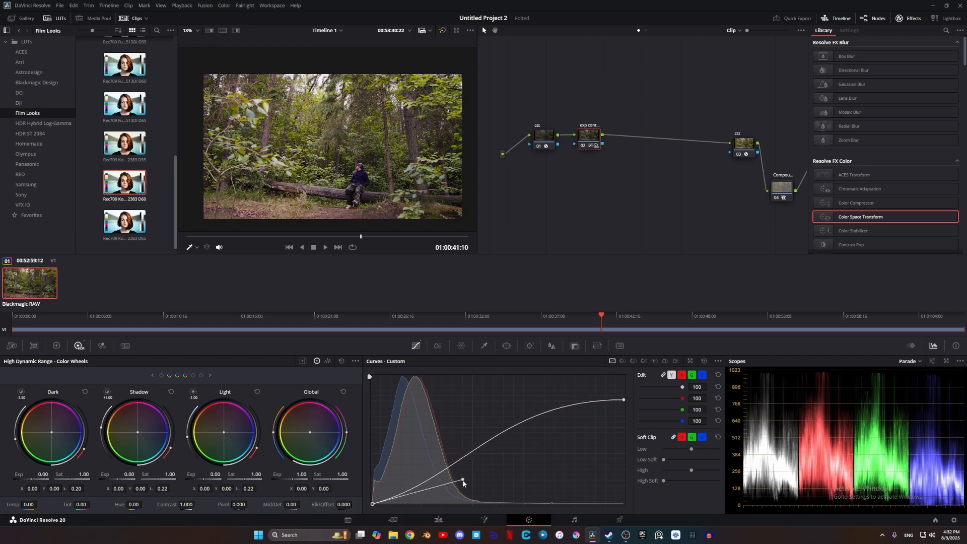
drag(623, 399, 474, 400)
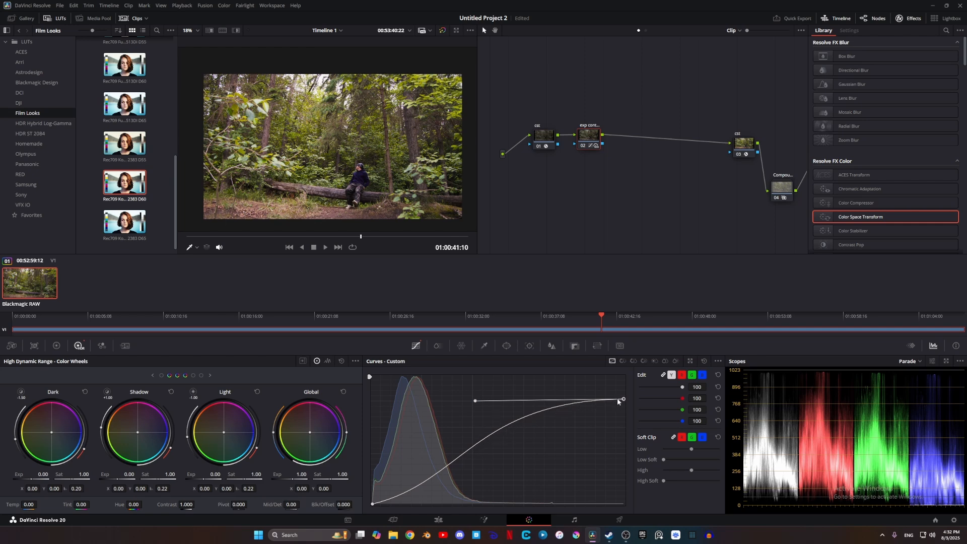
mouse_move(472, 400)
mouse_down()
mouse_move(498, 401)
mouse_move(467, 402)
mouse_up()
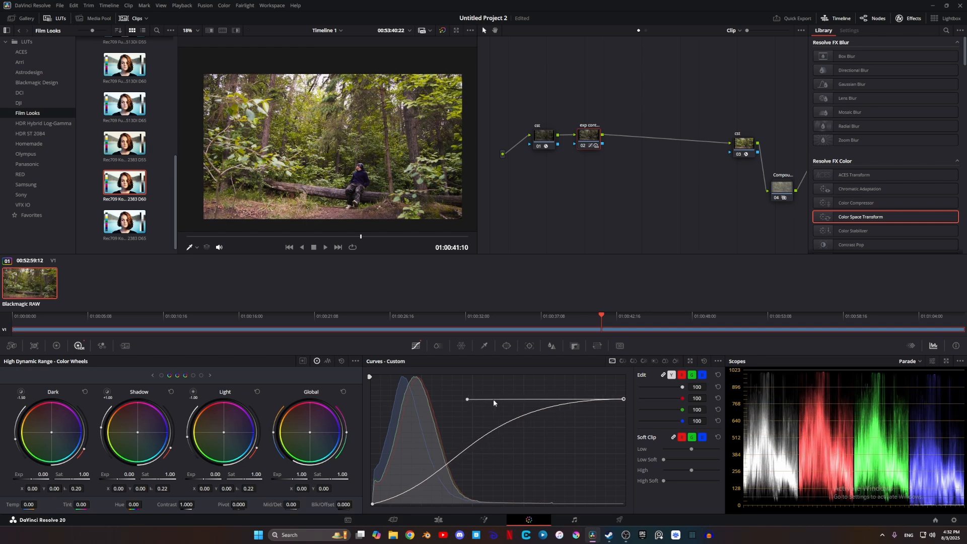
- Fine-tune the custom curve by nudging the white point and its handle slightly and raising the black point's handle to soften the shadows
drag(627, 400, 628, 402)
mouse_move(467, 403)
mouse_down()
mouse_move(447, 402)
mouse_move(469, 401)
mouse_up()
mouse_move(460, 482)
mouse_down()
mouse_move(490, 483)
mouse_move(466, 480)
mouse_move(472, 461)
mouse_move(466, 482)
mouse_up()
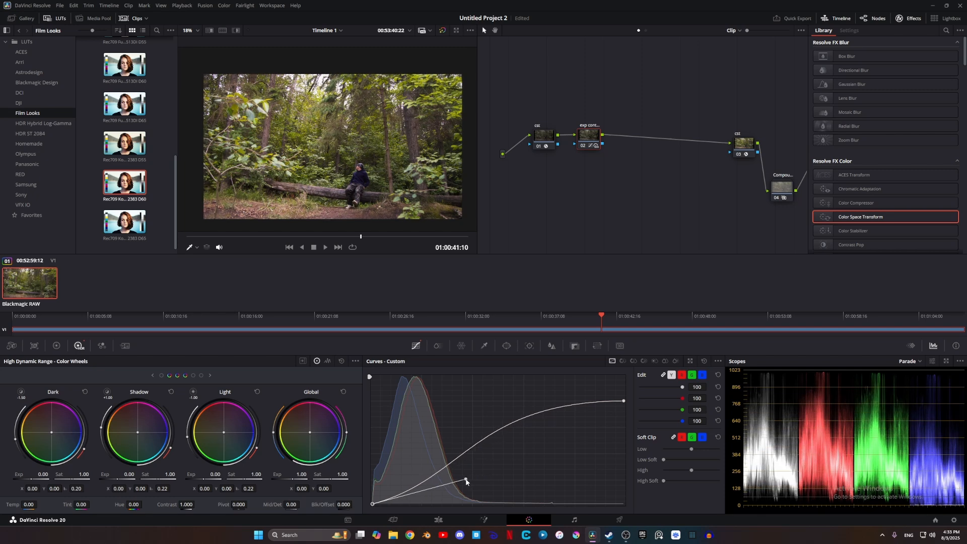
drag(466, 482, 476, 471)
drag(373, 502, 373, 503)
scroll(355, 185, up, 4)
scroll(356, 185, down, 5)
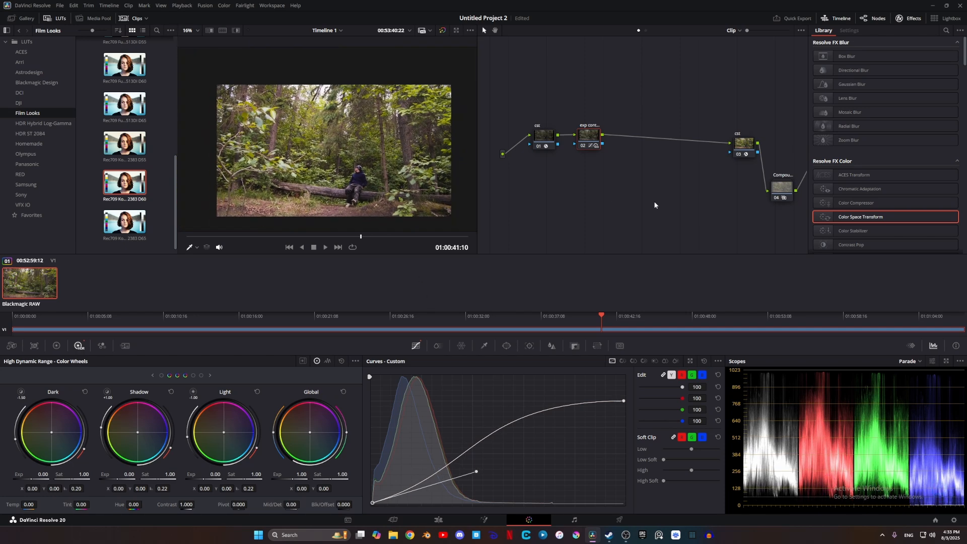
- Add a serial node after the compound node and apply Dehancer Monitor to it with False Color IRE, 16 zones enabled
drag(655, 205, 549, 199)
drag(676, 185, 637, 186)
key(alt+s)
scroll(877, 211, down, 15)
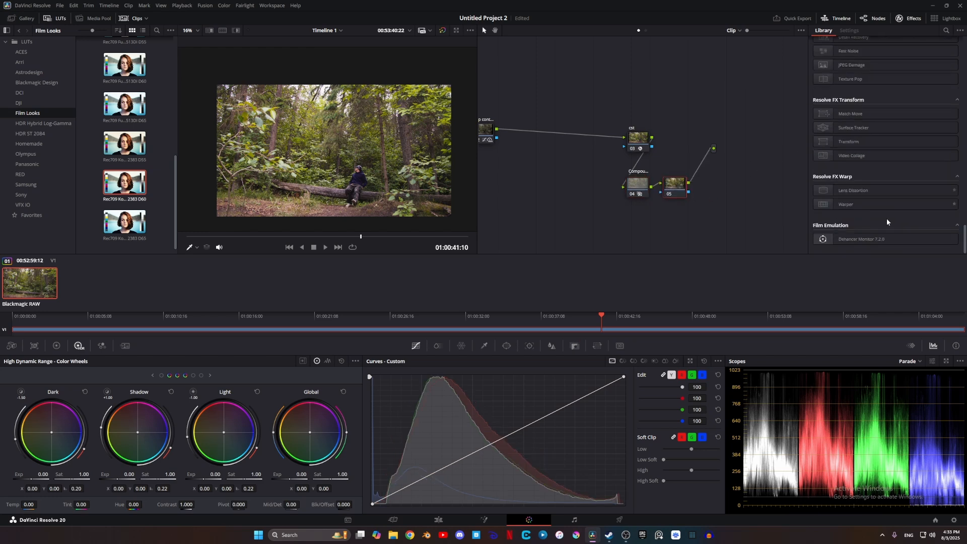
drag(886, 239, 678, 187)
click(863, 65)
scroll(364, 180, up, 4)
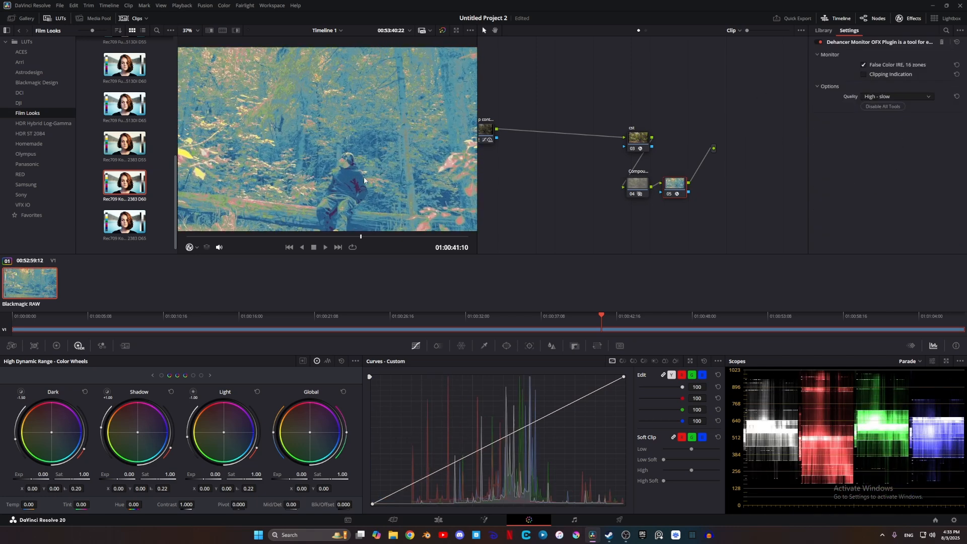
- Check the false-color exposure on the seated subject and across the forest frame, and disable the Dehancer Monitor node
scroll(359, 158, down, 3)
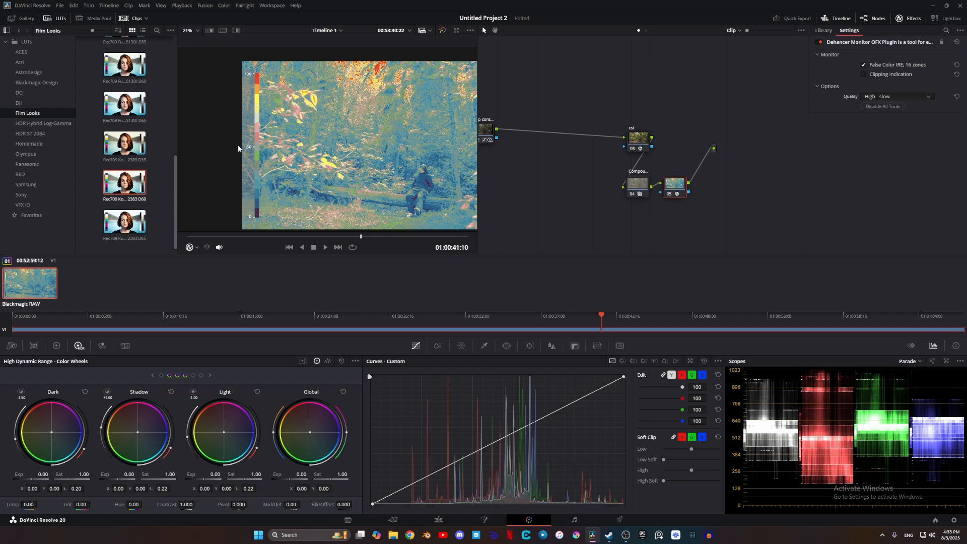
scroll(415, 174, up, 8)
scroll(359, 121, up, 5)
scroll(370, 177, down, 13)
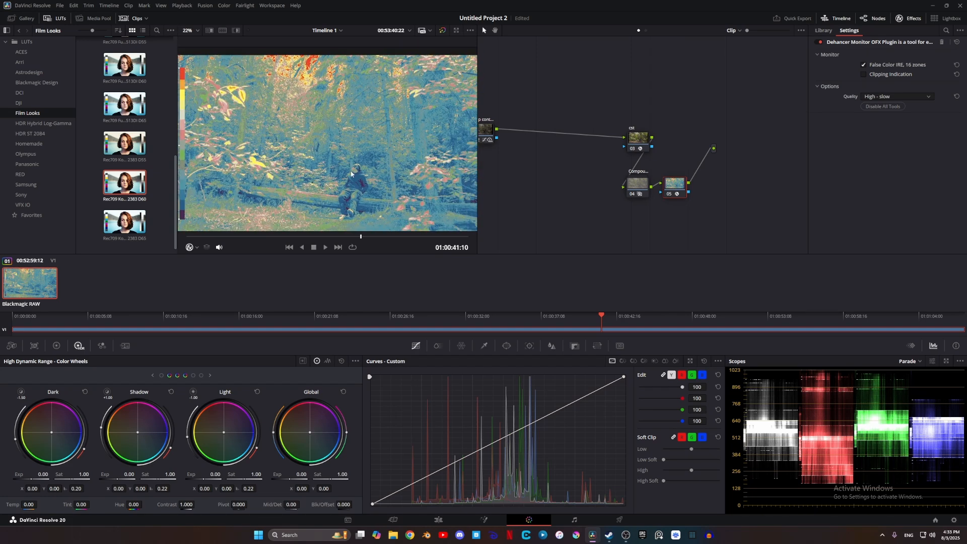
drag(572, 142, 665, 139)
click(530, 130)
click(719, 182)
key(ctrl+d)
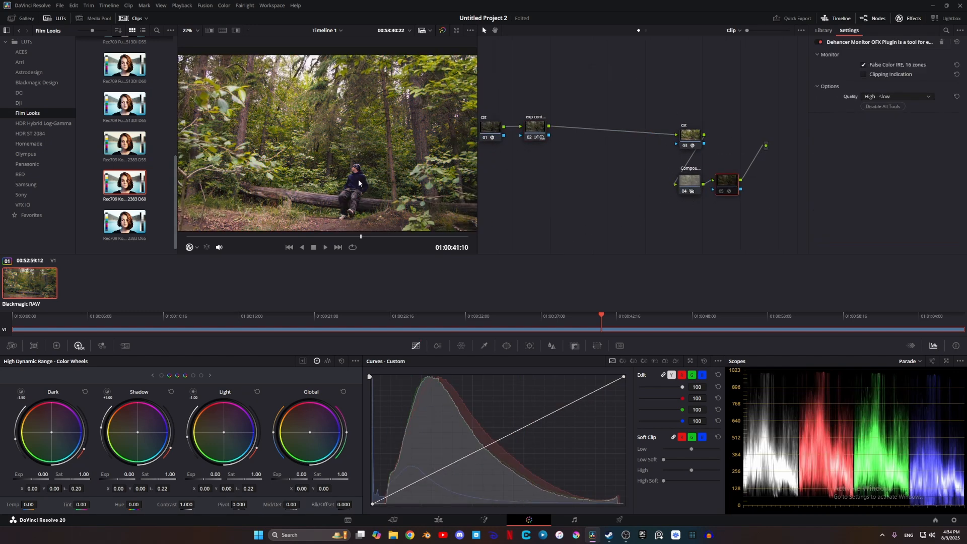
- Toggle the exposure and contrast node 02 off and on repeatedly to compare the image before and after
scroll(411, 172, down, 1)
click(536, 131)
key(ctrl+d)
key(ctrl+d)
key(ctrl+d)
key(ctrl+d)
key(ctrl+d)
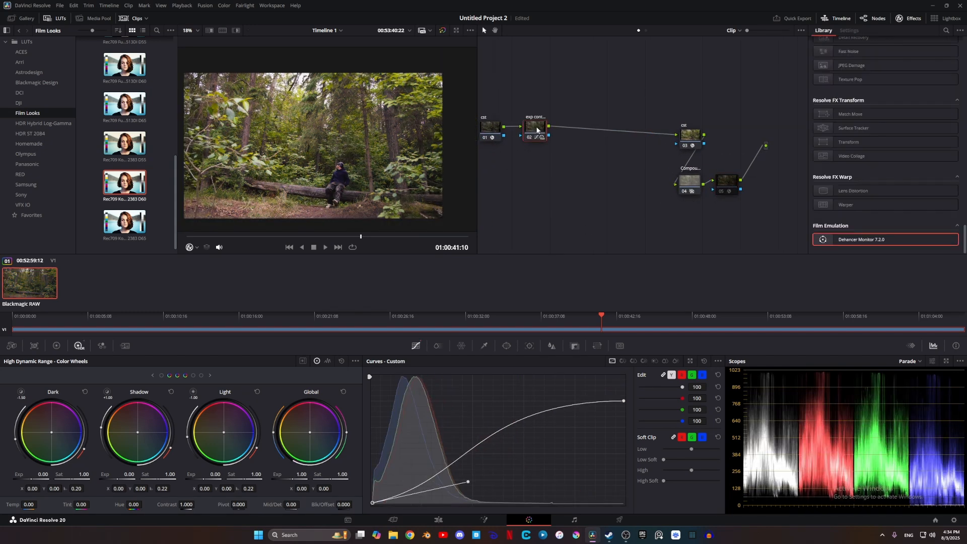
key(ctrl+d)
- Add a serial node after the exposure and contrast node and label it colour
key(alt+s)
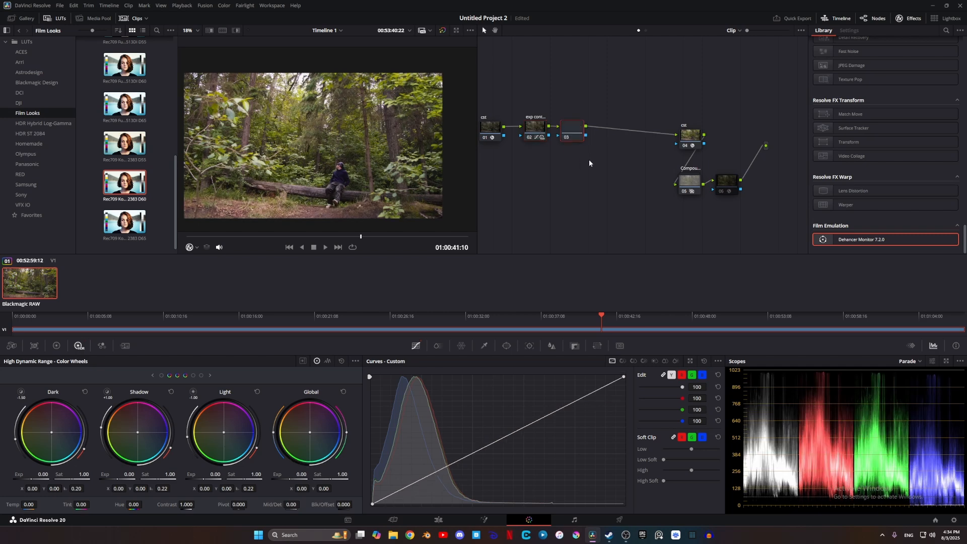
text(colou)
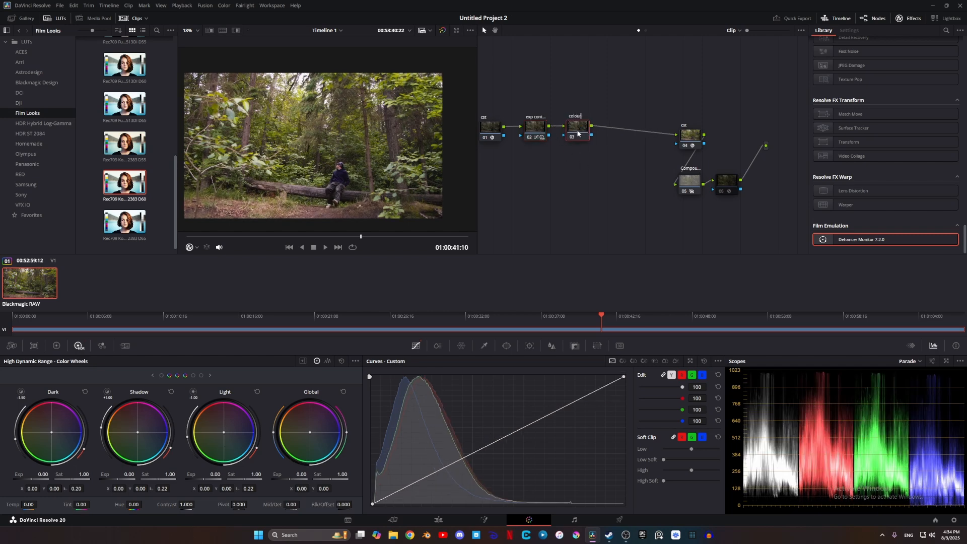
key(Return)
- Try a global saturation of 1.30 on the colour node, and reset the Global wheel
drag(343, 474, 353, 474)
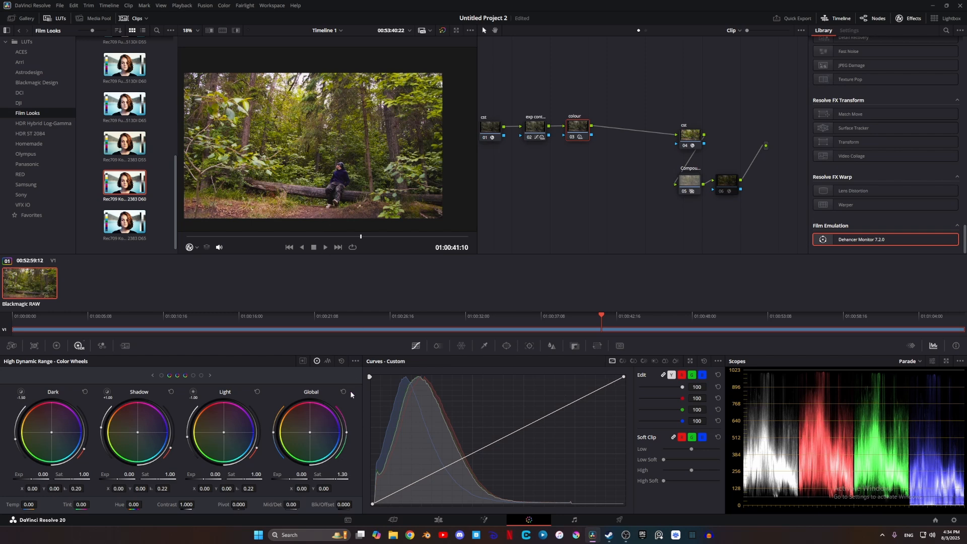
click(343, 391)
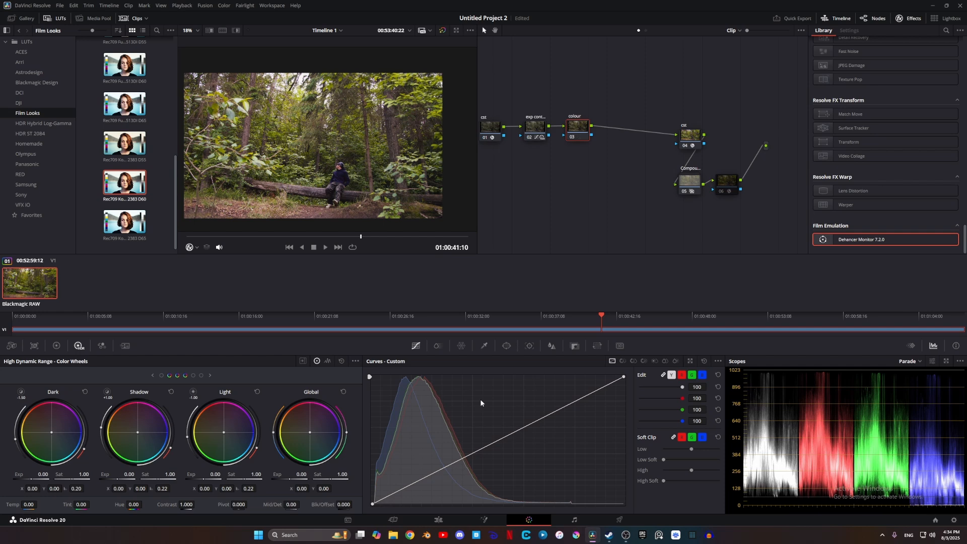
- Shape the colour node's Lum Vs Sat curve with midtone saturation 1.75 at input lum 0.48 and black-end saturation 0.46
click(655, 361)
drag(534, 433, 543, 397)
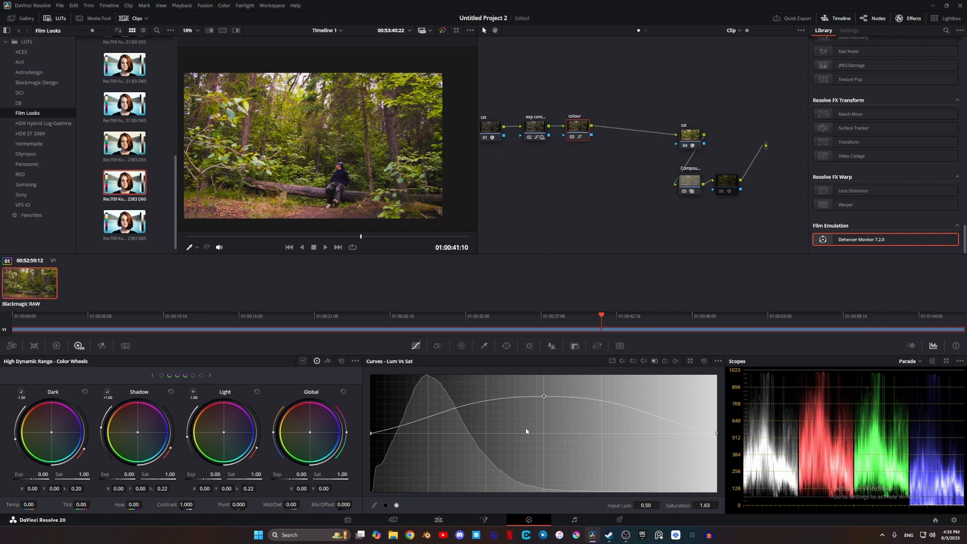
click(371, 433)
drag(371, 435, 373, 492)
drag(543, 396, 536, 390)
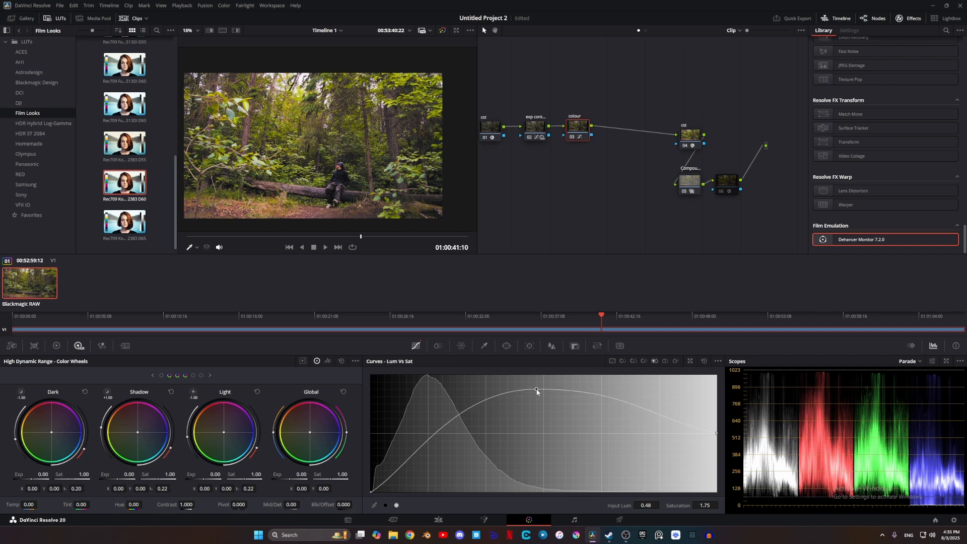
drag(373, 491, 371, 464)
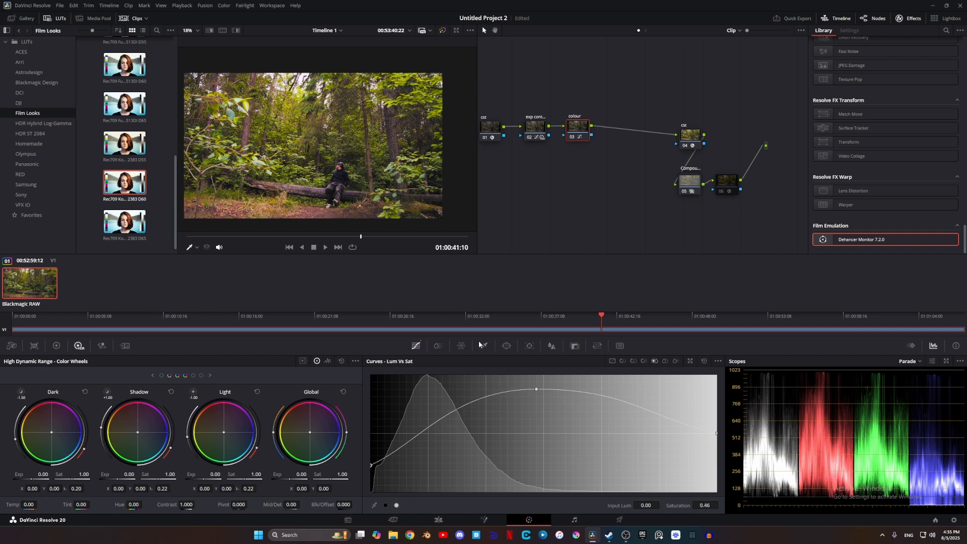
- Try a global saturation of 1.29 on top of the Lum Vs Sat curve, and reset the Global wheel
drag(343, 475, 356, 474)
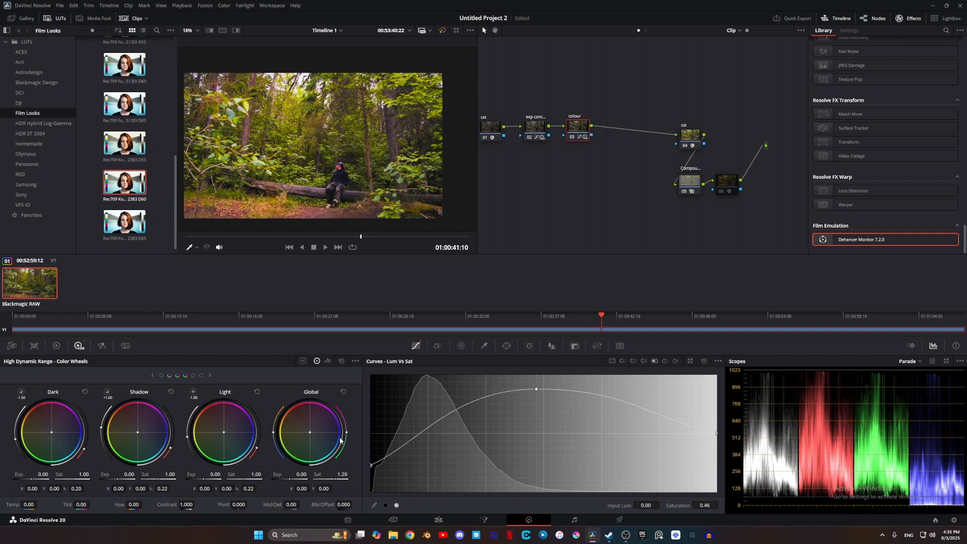
click(343, 391)
- Switch the scopes from Parade to Vectorscope to judge the subject's skin tone up close
click(905, 364)
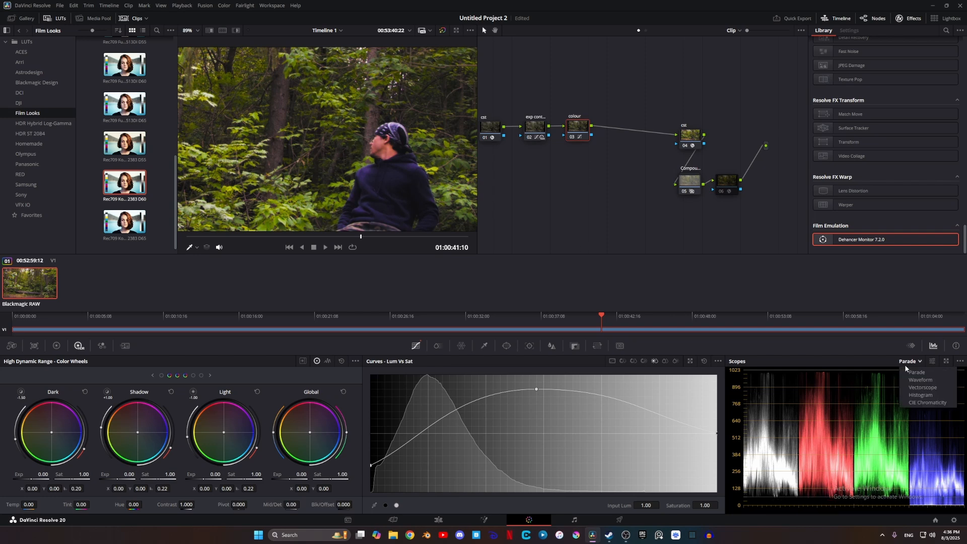
click(922, 387)
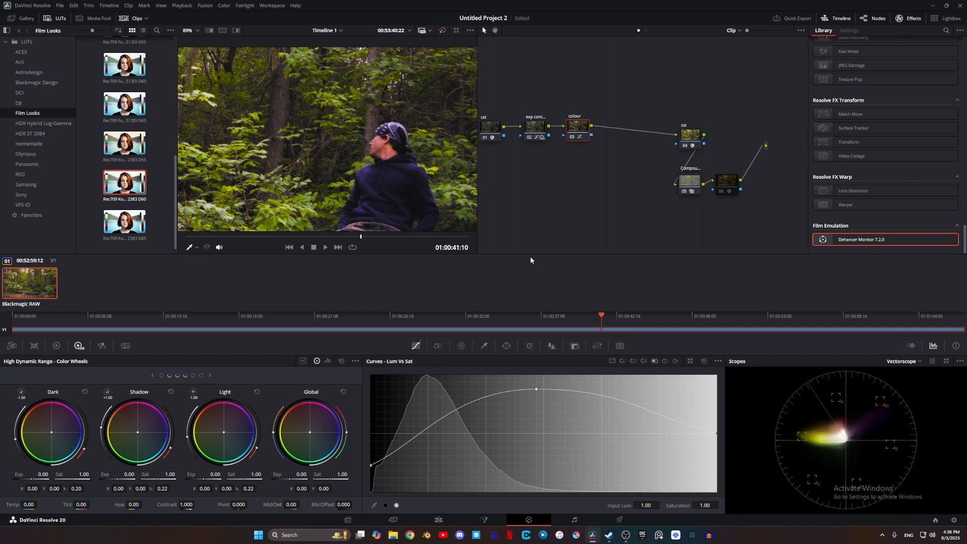
scroll(391, 130, up, 2)
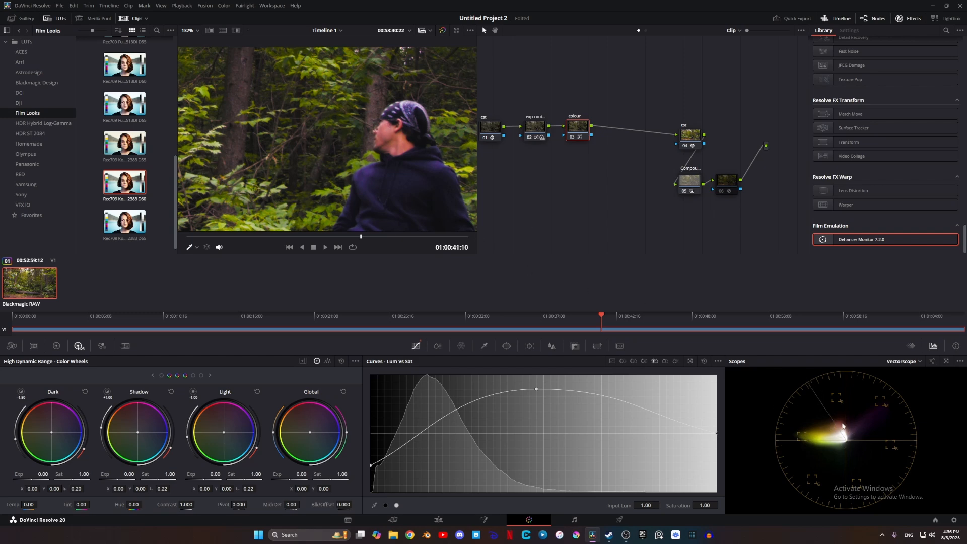
- Warm the colour node with the primaries Offset wheel to 24.94, 24.95, 22.91, and check the subject against the full frame
click(57, 345)
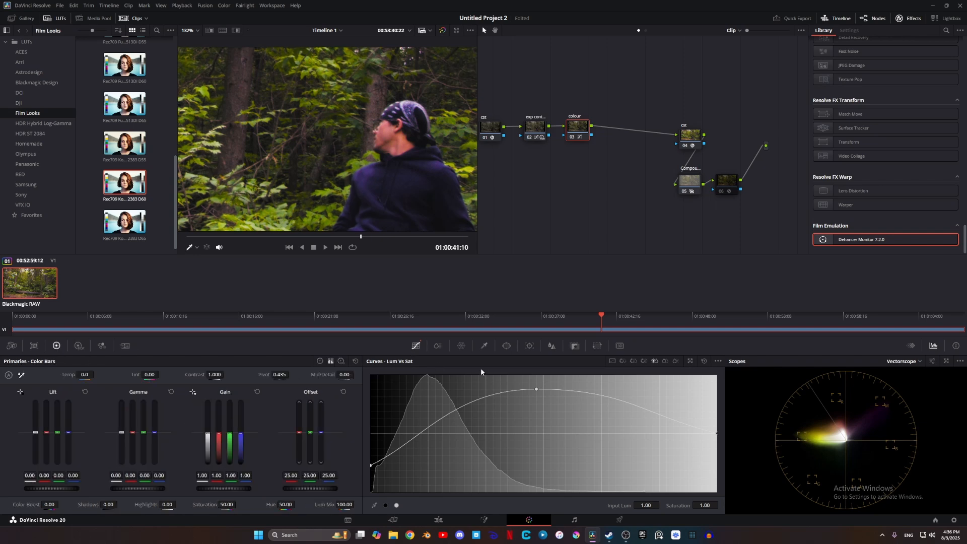
click(319, 361)
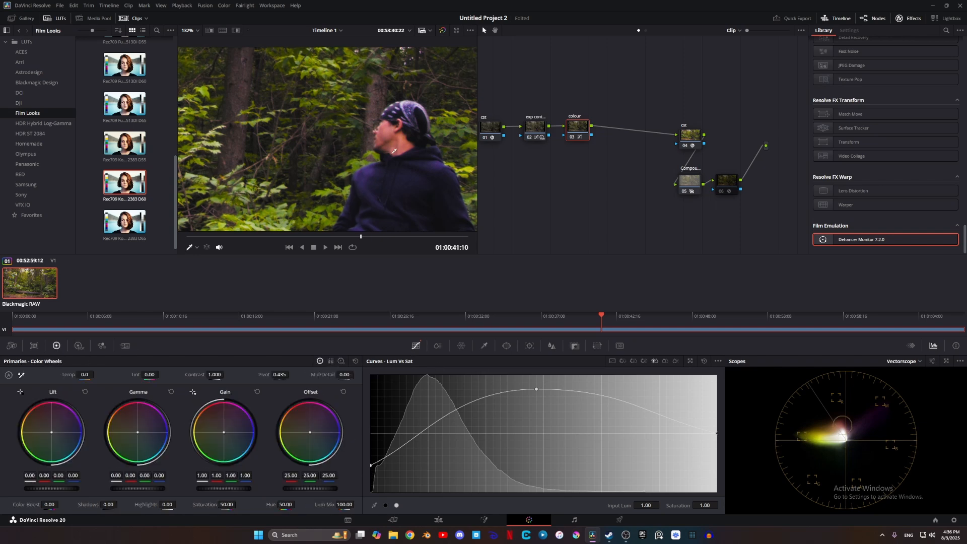
drag(310, 437, 308, 435)
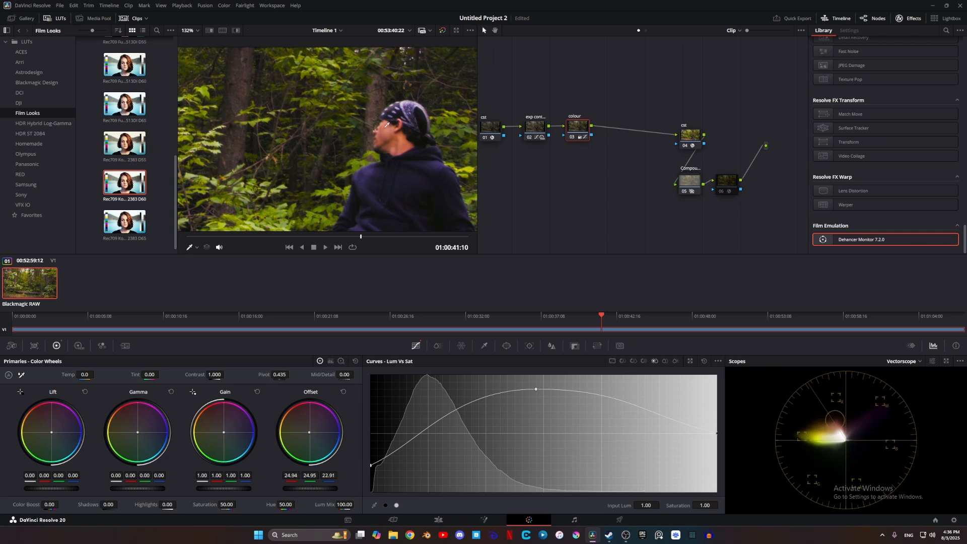
scroll(390, 115, down, 10)
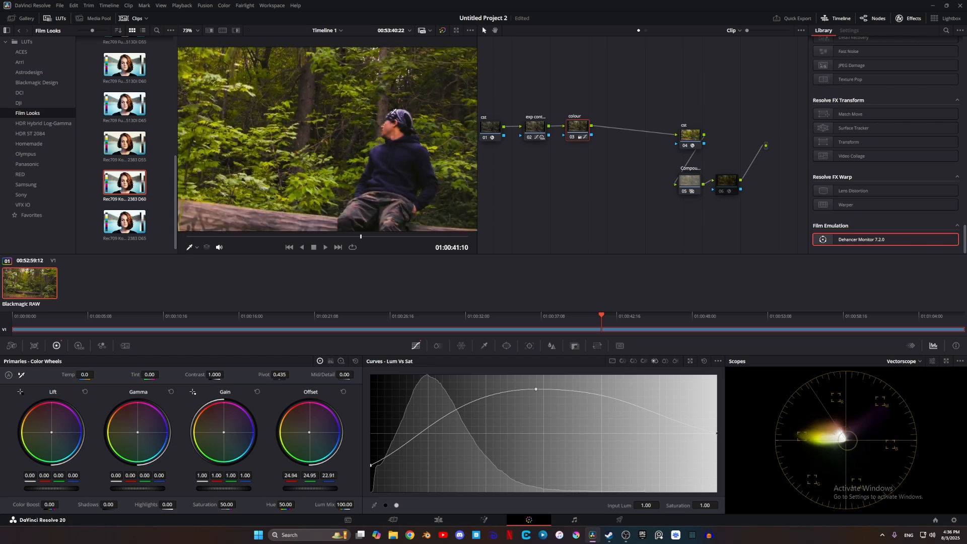
scroll(378, 161, up, 3)
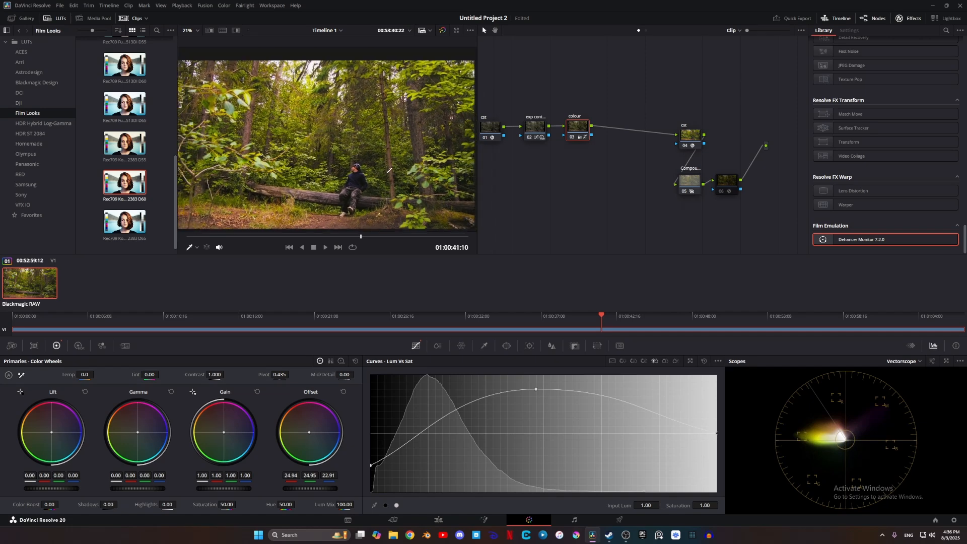
scroll(342, 166, up, 4)
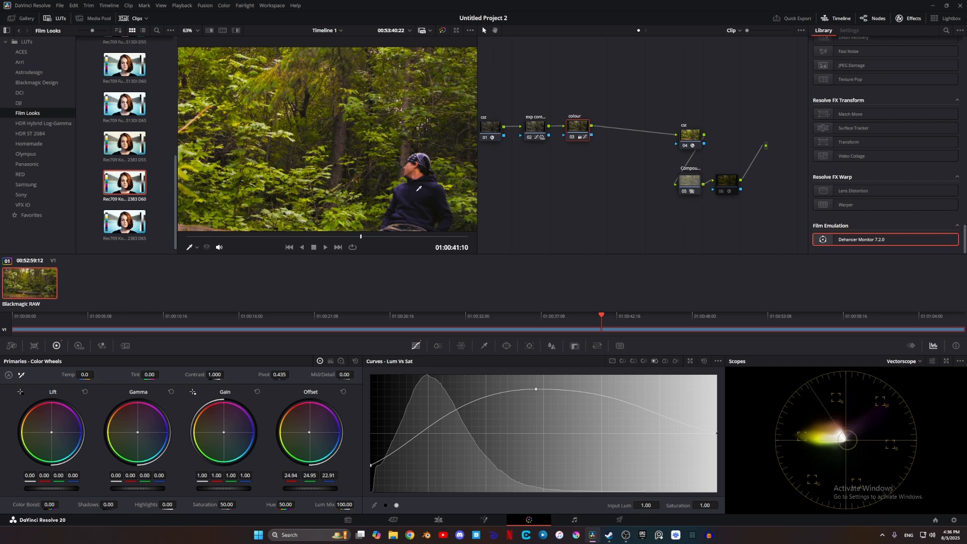
scroll(366, 165, down, 5)
scroll(366, 165, down, 2)
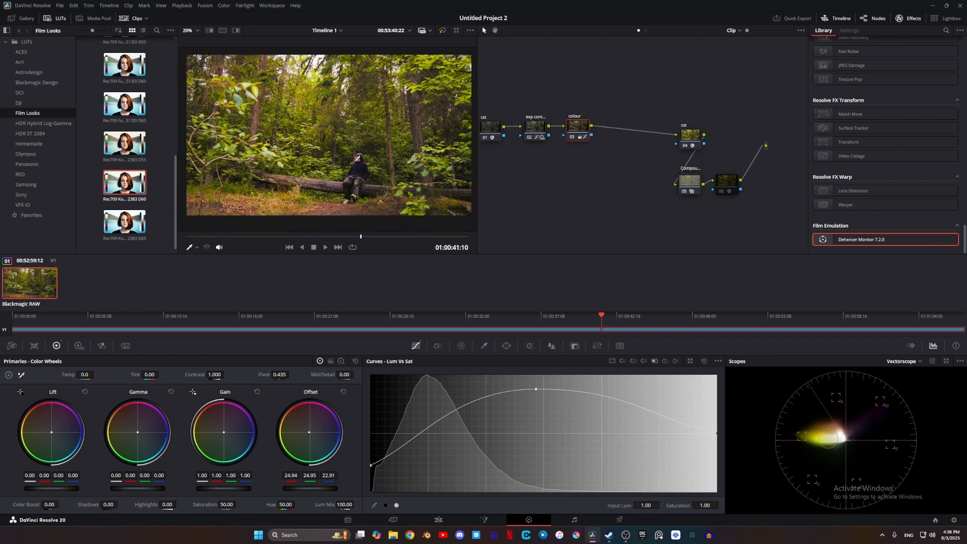
- Add a serial node after colour and fit a soft circular window around the seated man, about size 27.20 and aspect 35.40
key(alt+s)
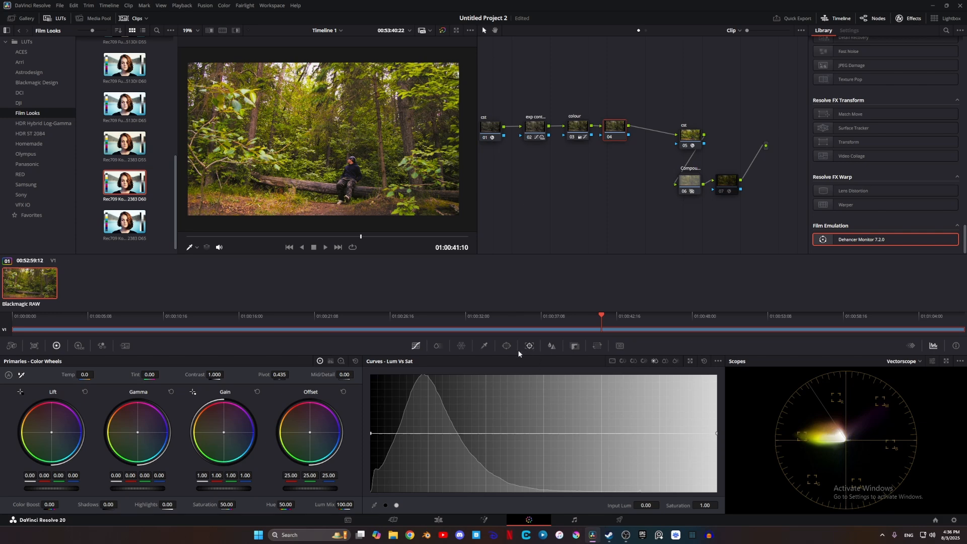
click(503, 349)
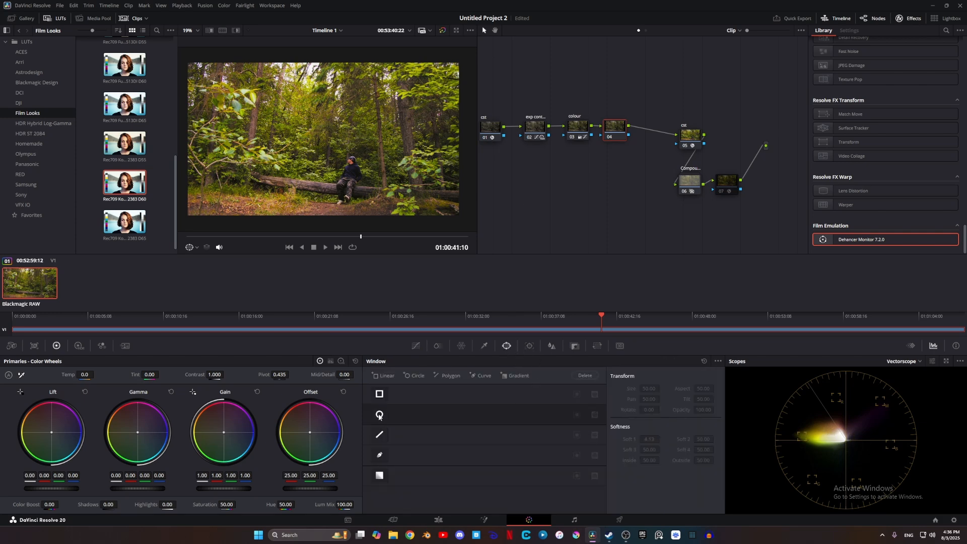
click(379, 414)
mouse_move(353, 143)
mouse_down()
mouse_move(374, 176)
mouse_move(349, 144)
mouse_up()
drag(377, 175, 380, 175)
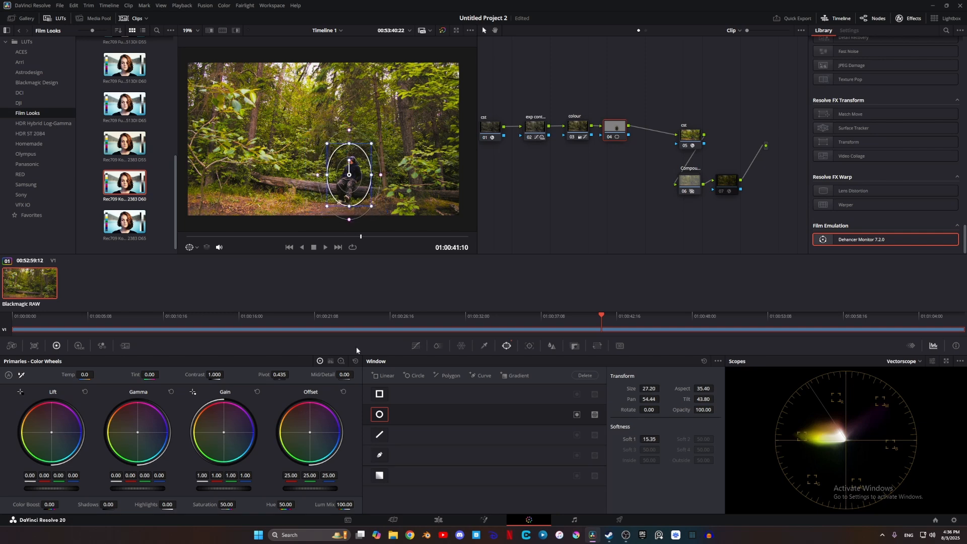
- Brighten the windowed subject by raising the node's HDR global exposure to about 1.28, and check it without the window outline
click(79, 345)
scroll(355, 193, up, 2)
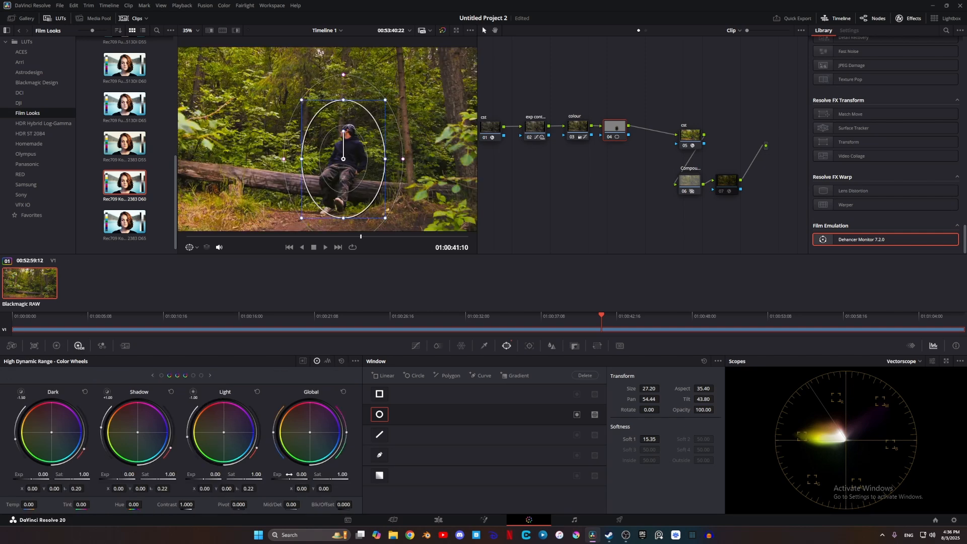
drag(300, 475, 330, 474)
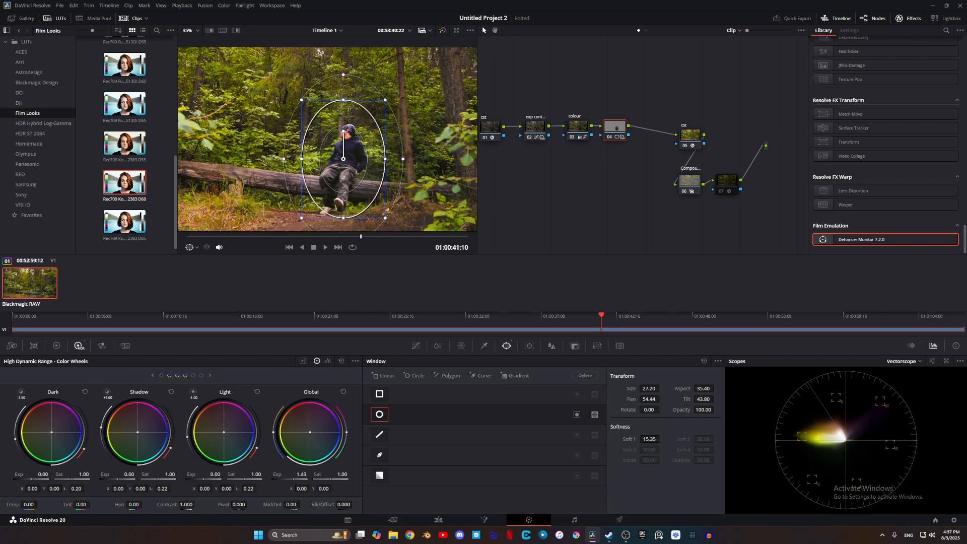
scroll(364, 175, down, 3)
scroll(364, 175, up, 2)
click(415, 345)
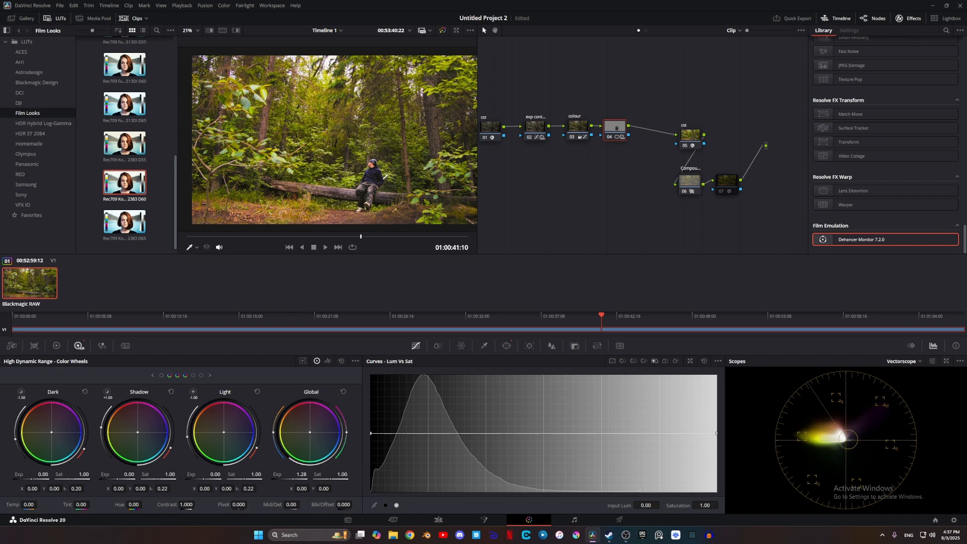
- Increase the circular window's softness to 18.53 and review how the brightened subject blends into the full frame
click(507, 345)
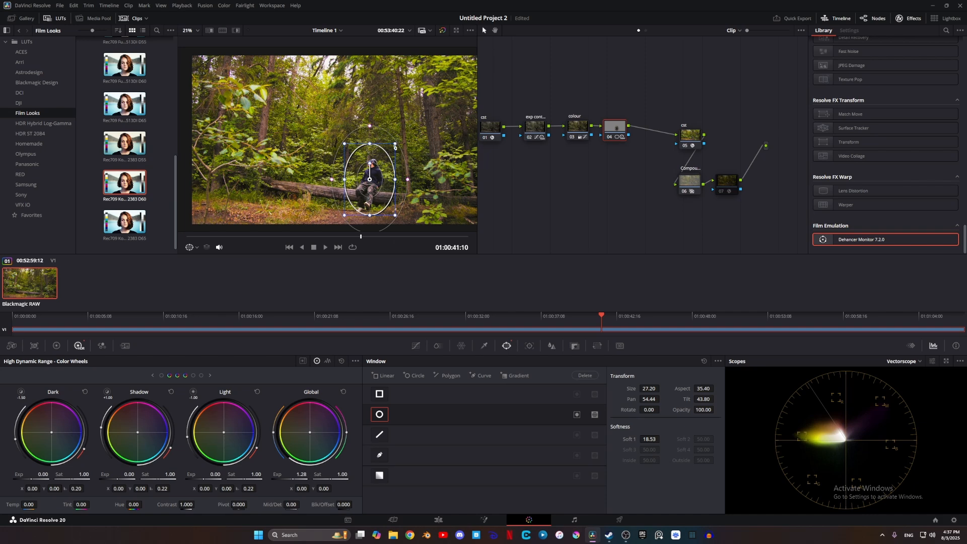
click(416, 345)
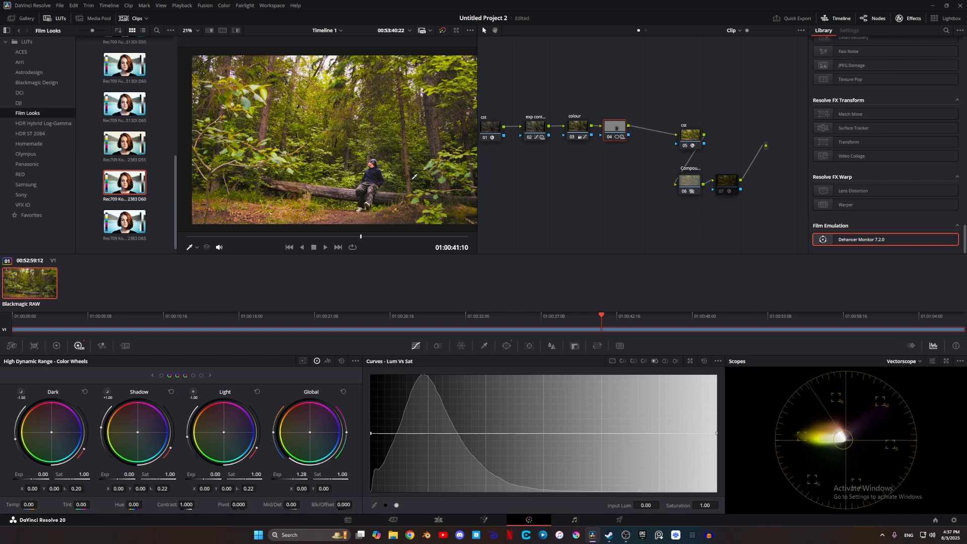
scroll(414, 177, down, 3)
drag(413, 176, 424, 152)
scroll(393, 165, up, 2)
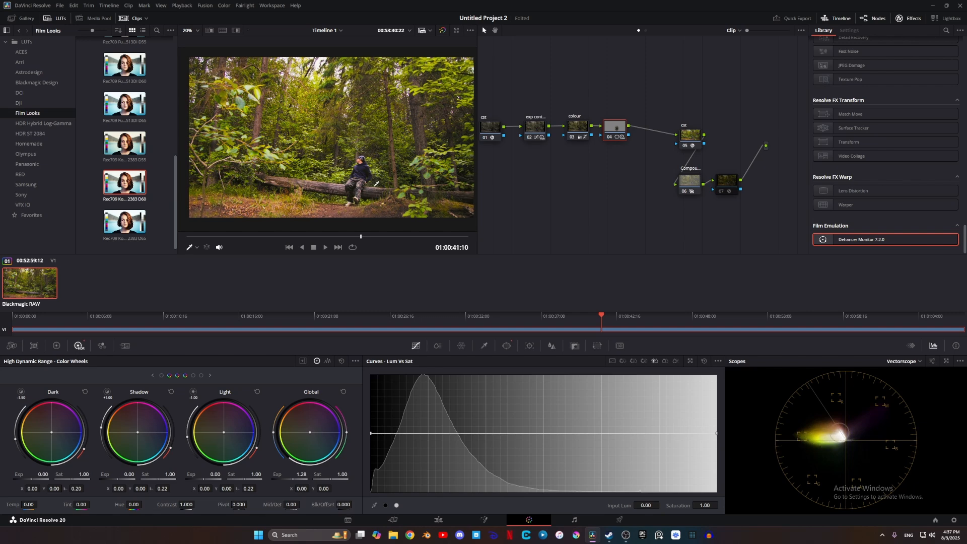
- Set the HDR global exposure of the windowed subject node to 1
click(506, 346)
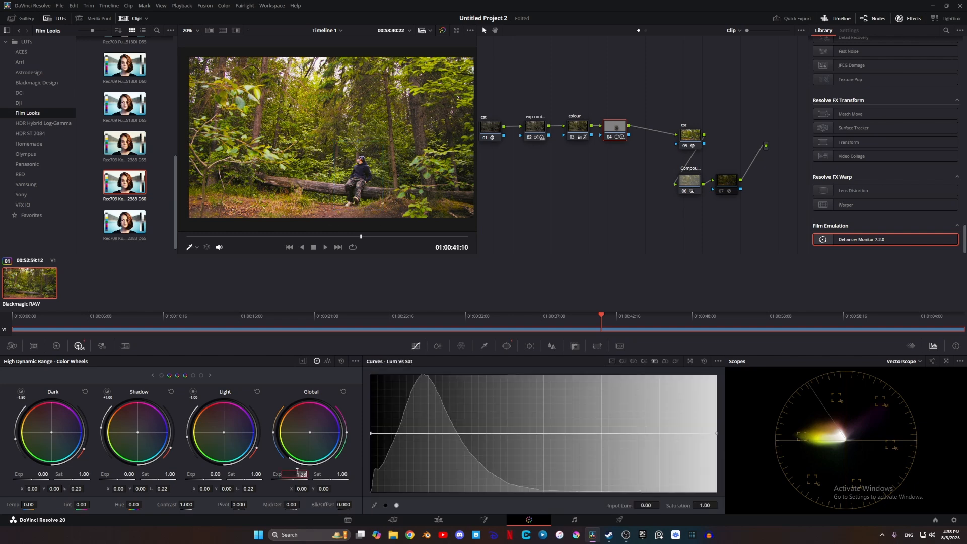
text(1)
key(Return)
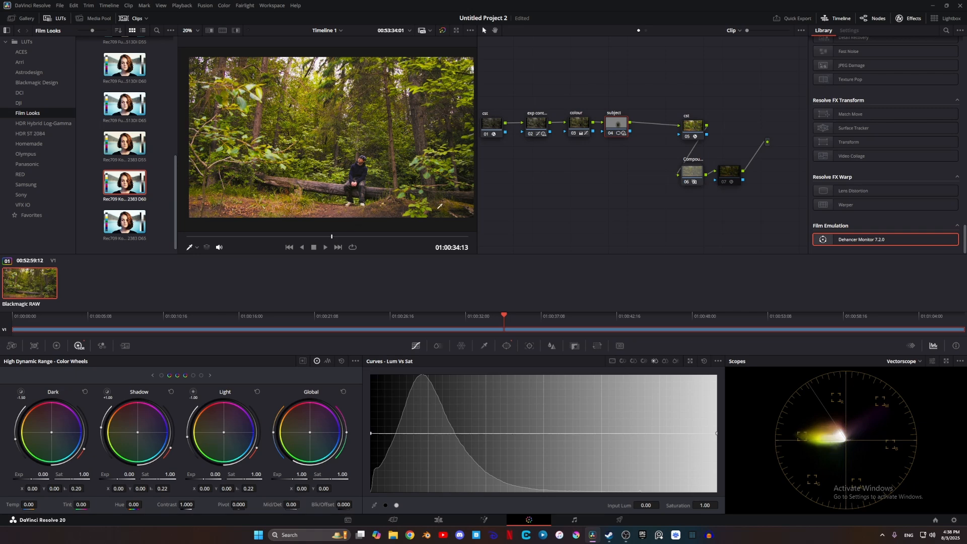
- Add a serial node after the subject node and give it a large, soft, inverted circular window spanning most of the frame
drag(672, 103, 684, 99)
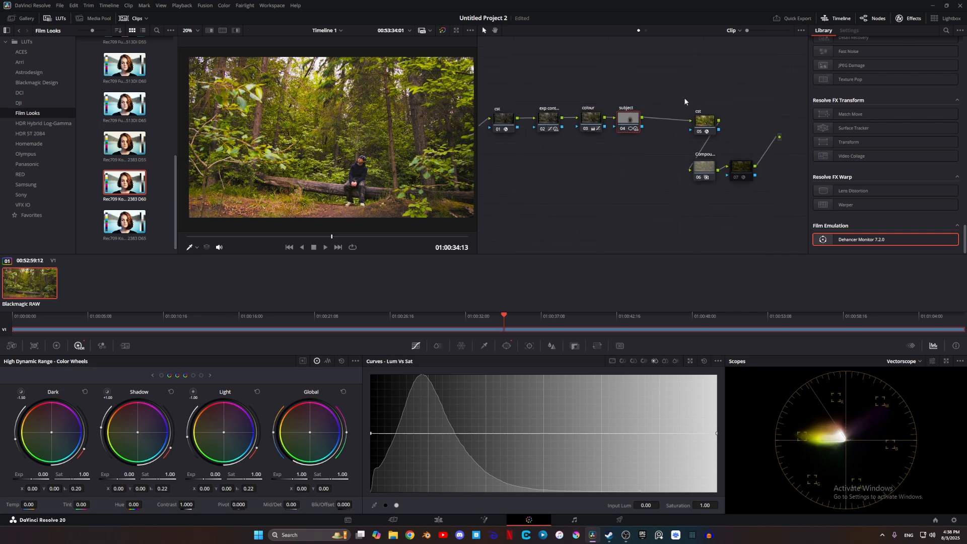
key(alt+s)
drag(665, 121, 623, 163)
scroll(862, 132, up, 15)
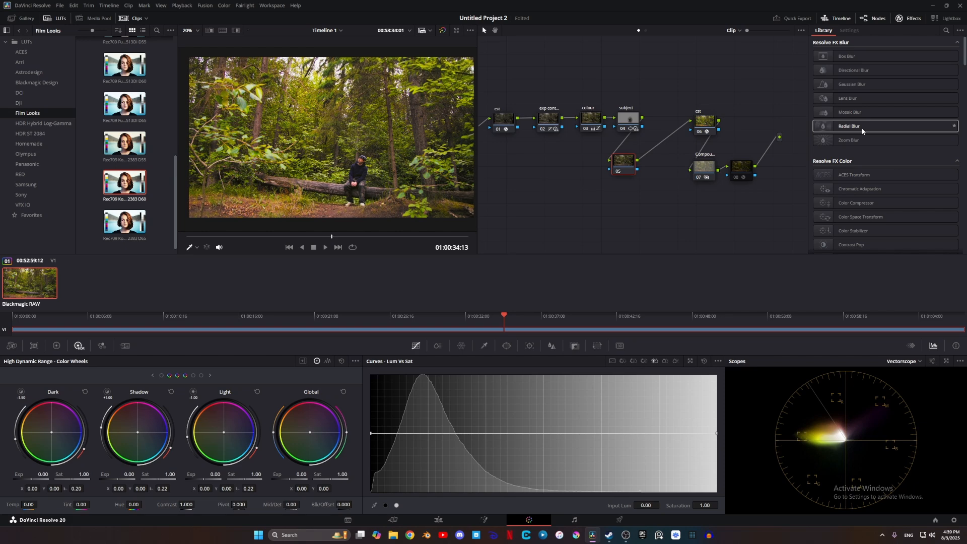
click(506, 346)
click(380, 414)
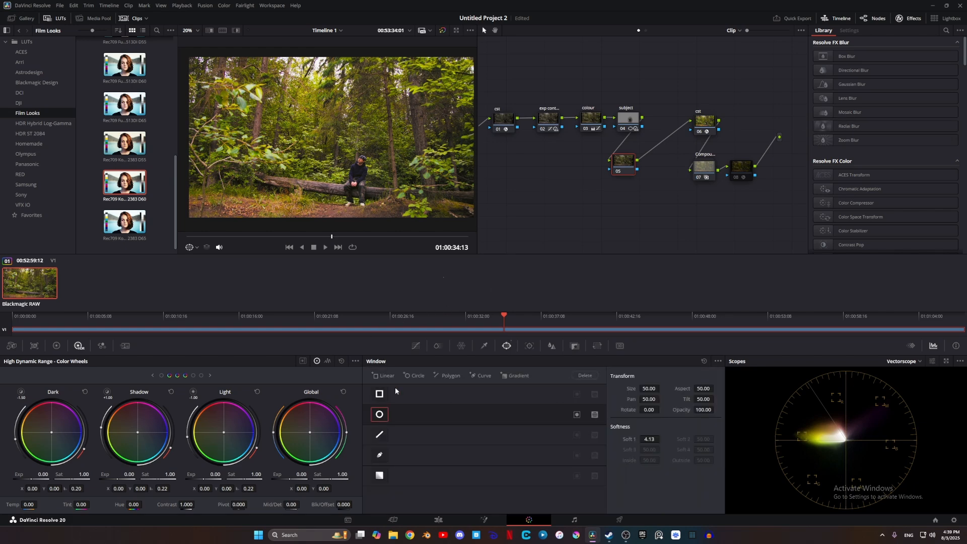
drag(374, 95, 410, 58)
drag(410, 137, 485, 141)
drag(422, 138, 431, 137)
click(576, 415)
- Try darkening the area outside the window with an HDR global exposure of about -2.42, and reset the global wheel
drag(300, 474, 247, 474)
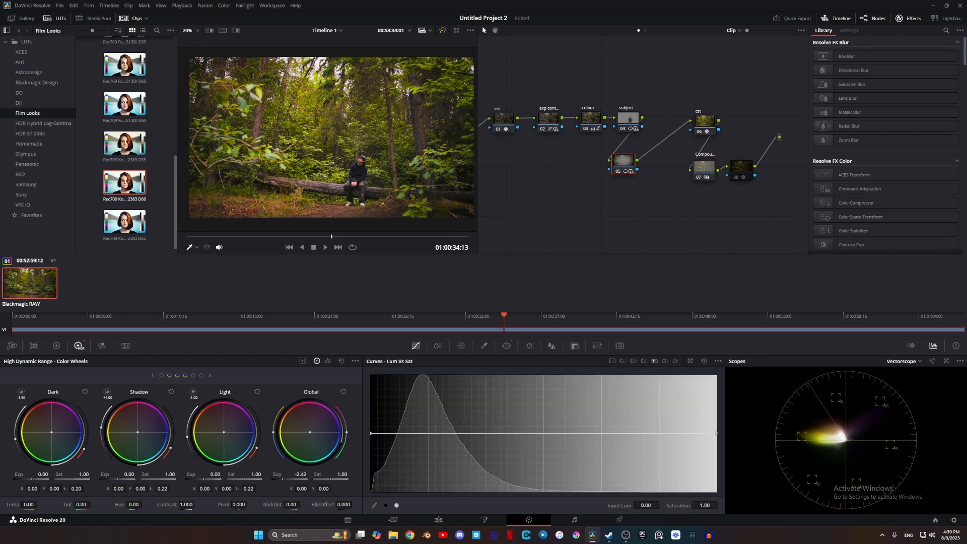
drag(291, 474, 308, 475)
click(342, 392)
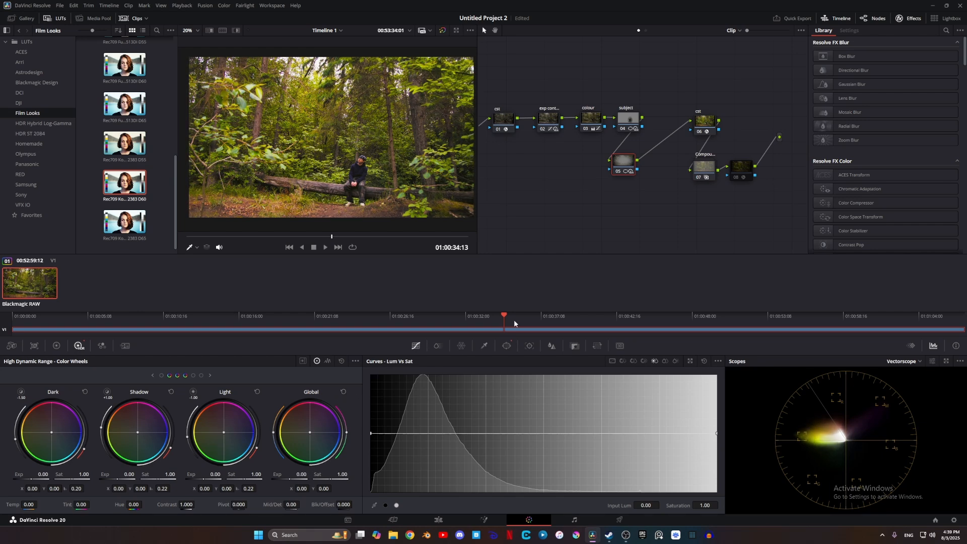
- Adjust the inverted window's shape and position, and set the node's HDR global saturation to 0.69
click(507, 345)
drag(376, 143, 394, 160)
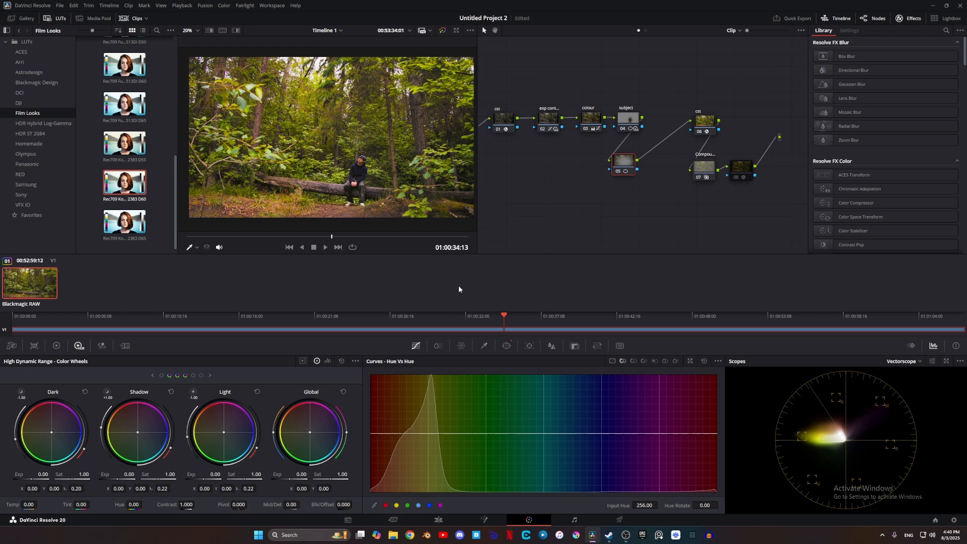
scroll(451, 199, up, 5)
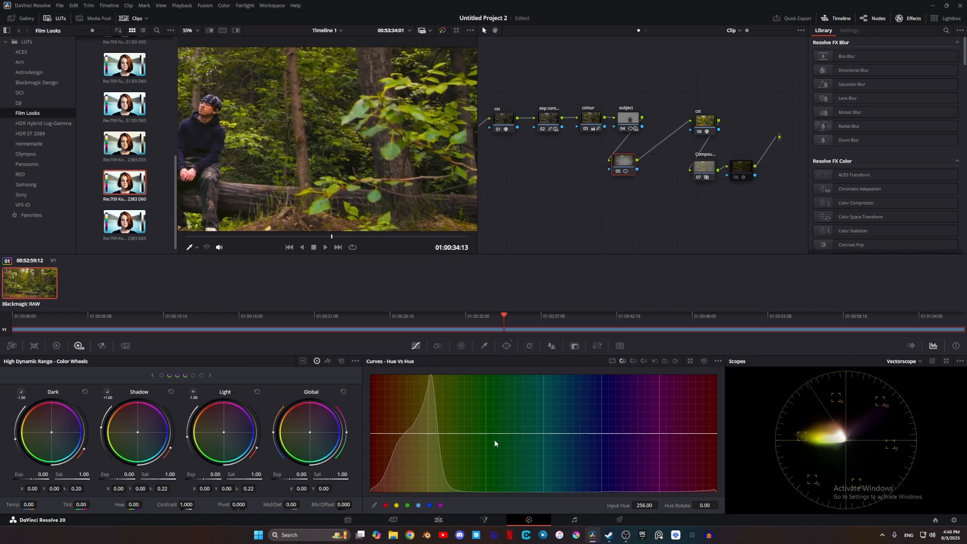
drag(342, 474, 291, 474)
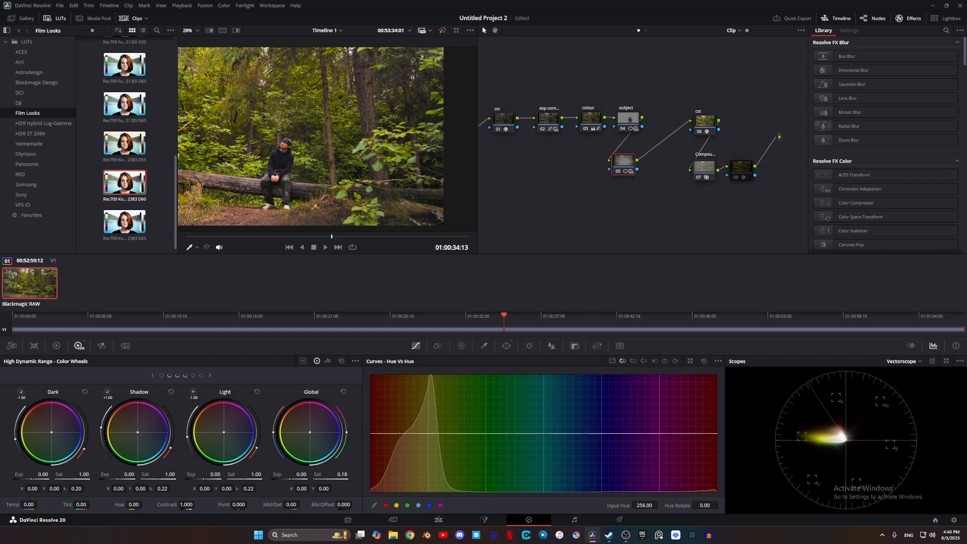
scroll(324, 132, down, 1)
drag(324, 132, 371, 145)
scroll(399, 141, down, 1)
drag(342, 475, 362, 475)
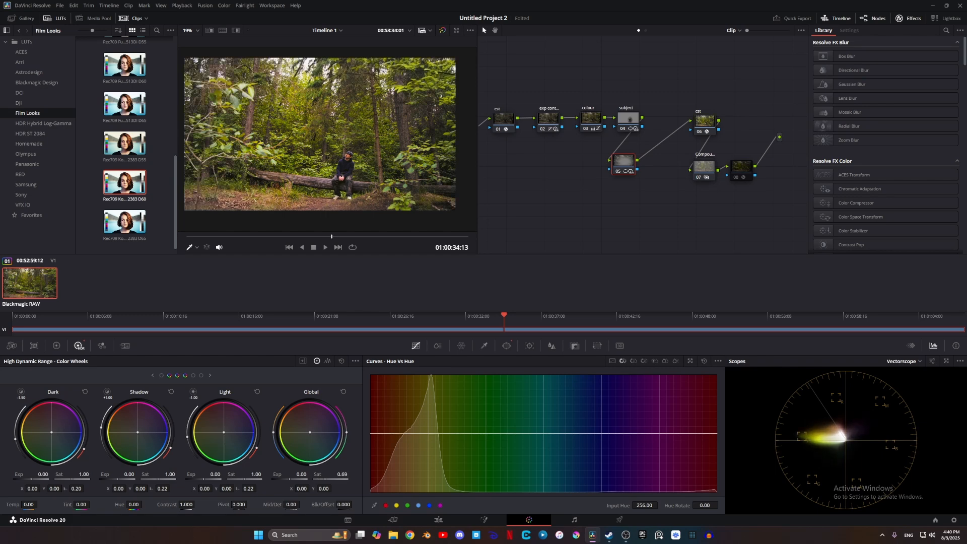
- Darken the vignette node with a global exposure of -1.63, reduce its key output gain to 0.560, and shift the node to make room
drag(301, 474, 218, 474)
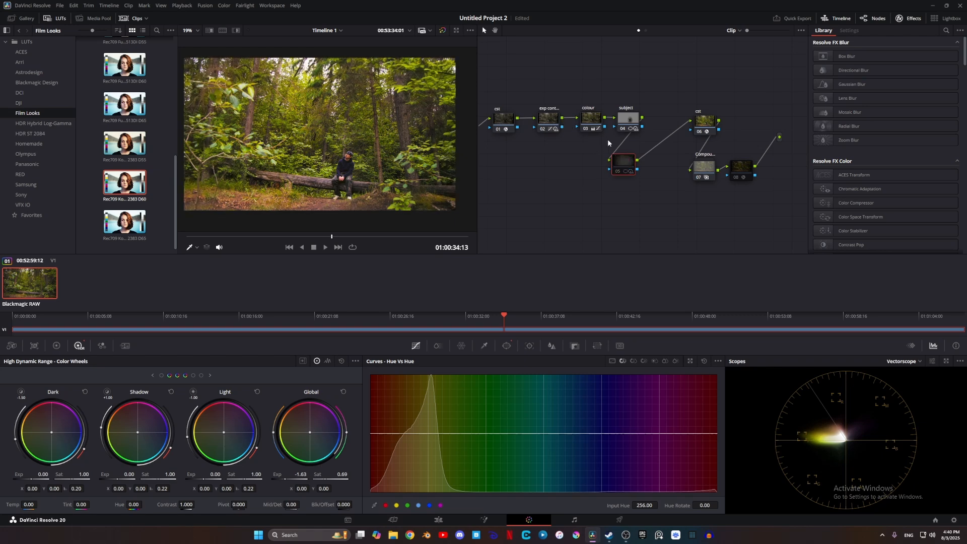
scroll(400, 152, down, 2)
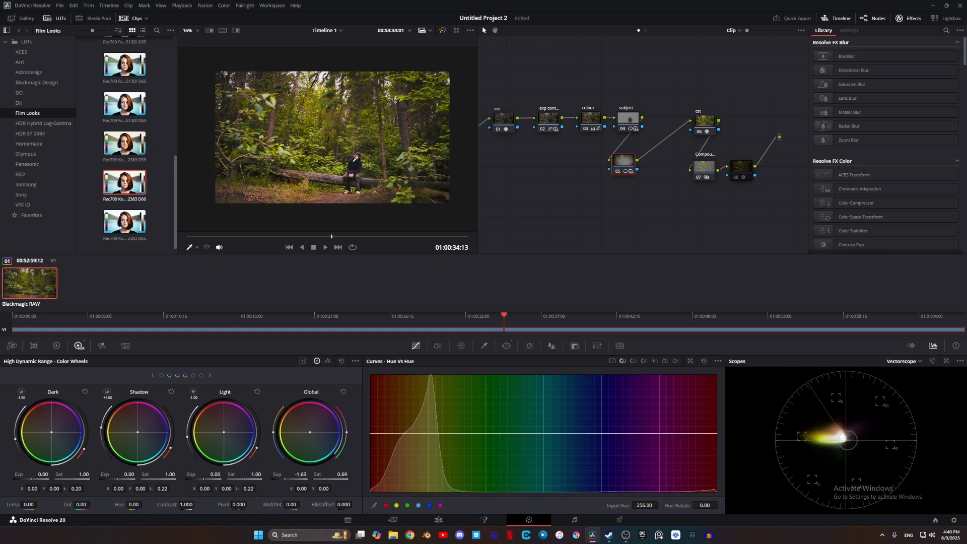
click(574, 346)
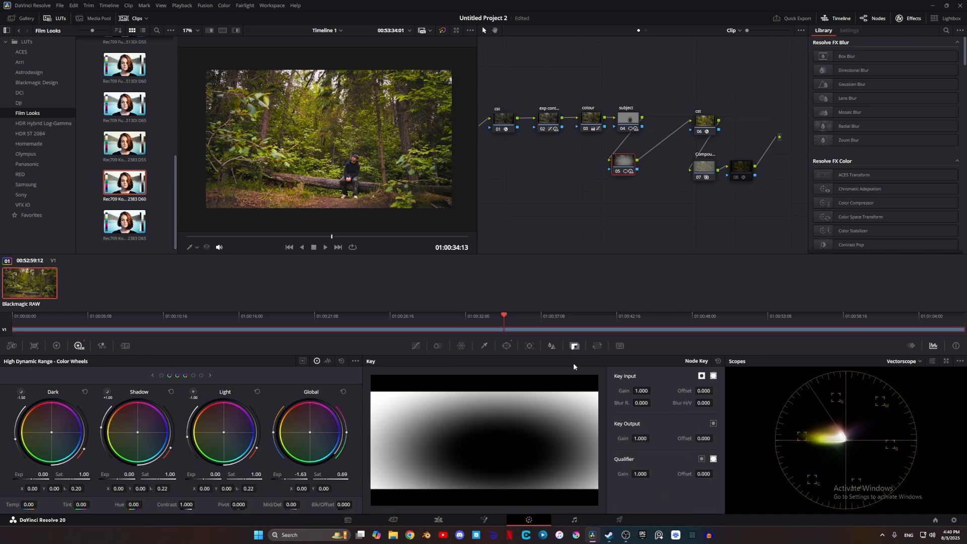
mouse_move(640, 438)
mouse_down()
mouse_move(609, 438)
mouse_move(651, 438)
mouse_up()
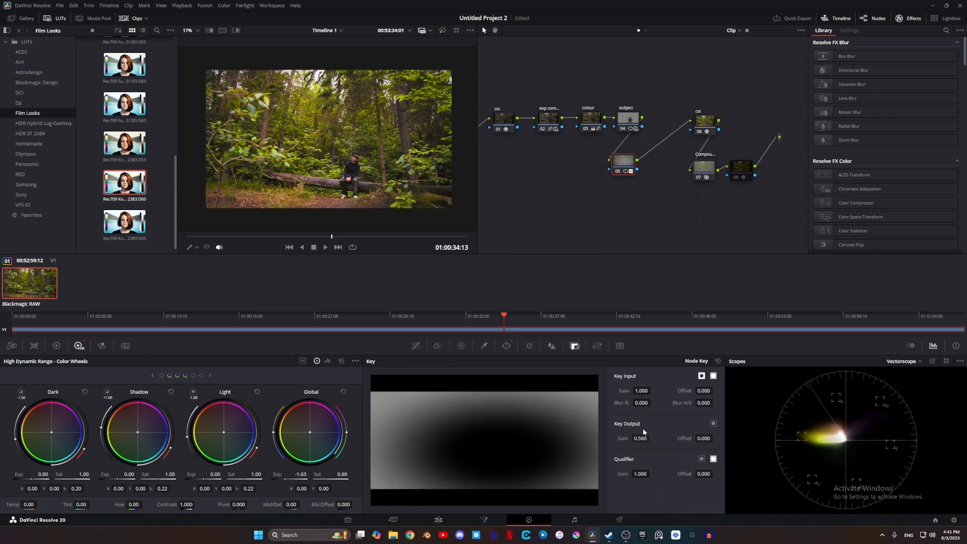
drag(623, 166, 606, 164)
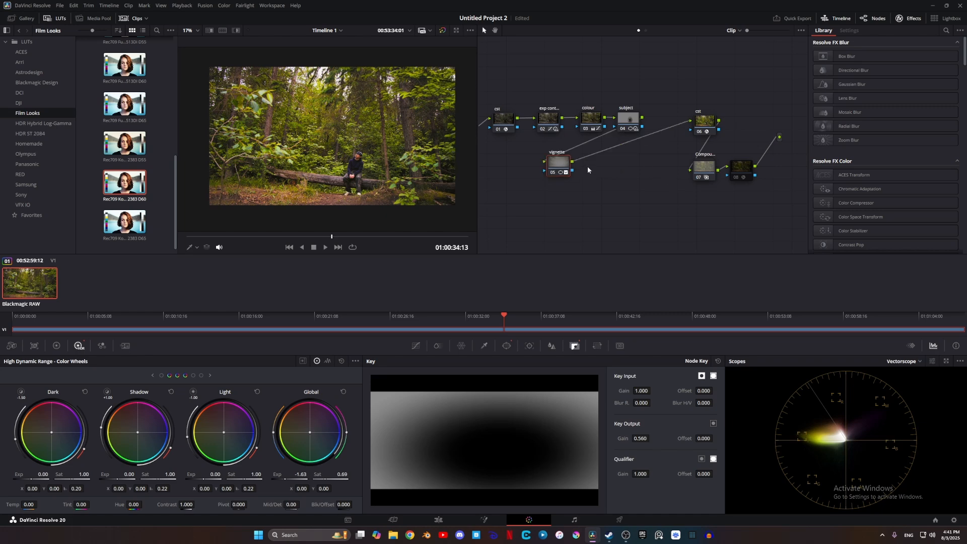
- Add a serial node after the vignette, apply Radial Blur to it and centre the blur on the seated man
key(alt+s)
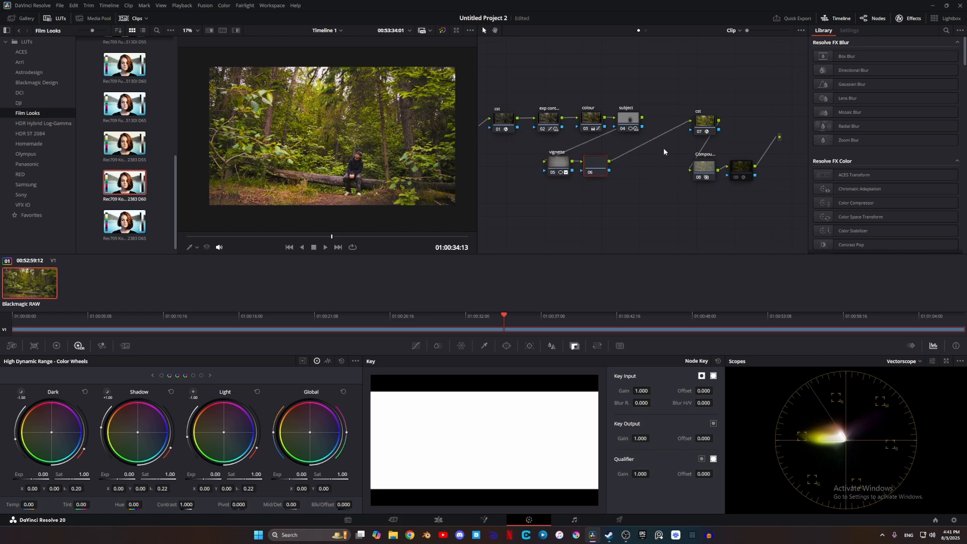
drag(863, 126, 595, 162)
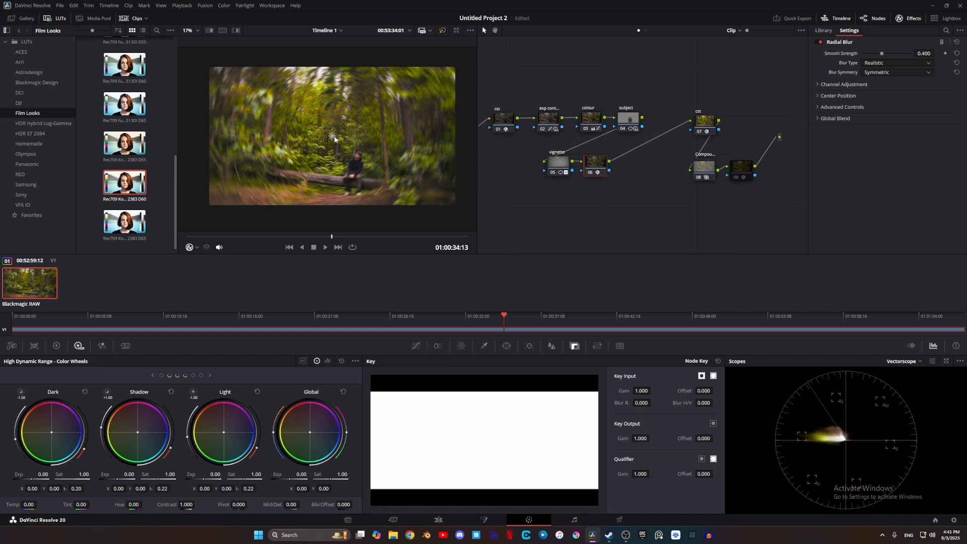
scroll(361, 135, up, 1)
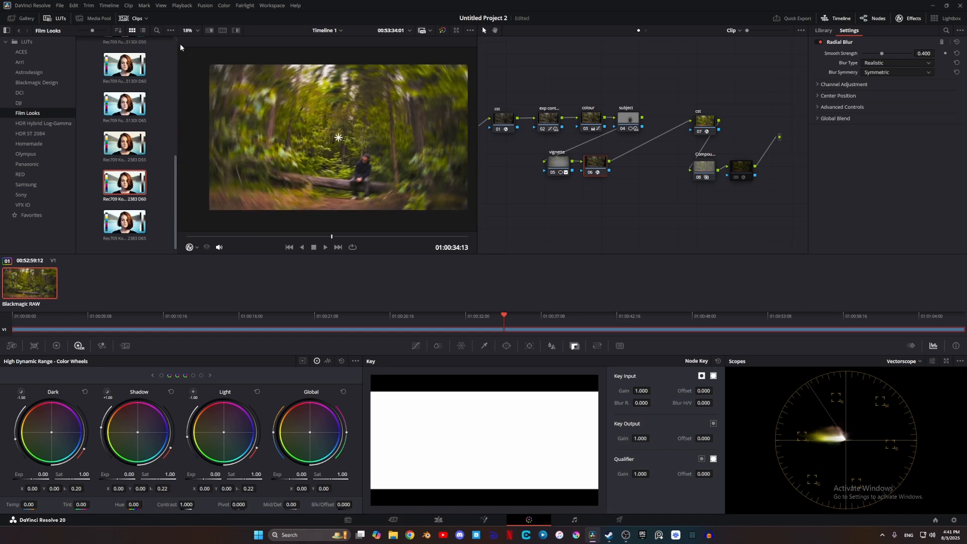
click(57, 18)
drag(245, 139, 278, 177)
- Set the Radial Blur symmetry to Clockwise and its smooth strength to 0.4
click(884, 72)
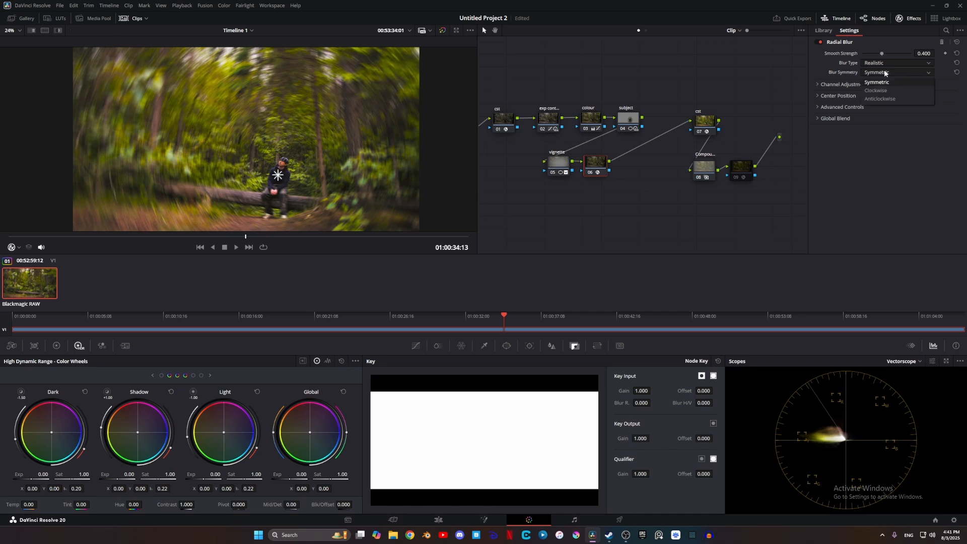
click(885, 89)
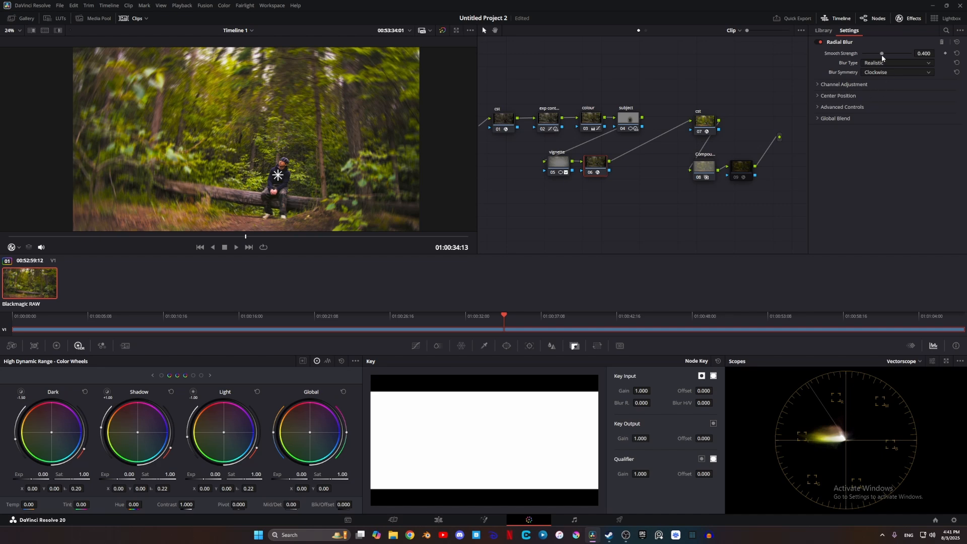
mouse_move(881, 53)
mouse_down()
mouse_move(866, 50)
mouse_move(881, 46)
mouse_up()
double_click(923, 52)
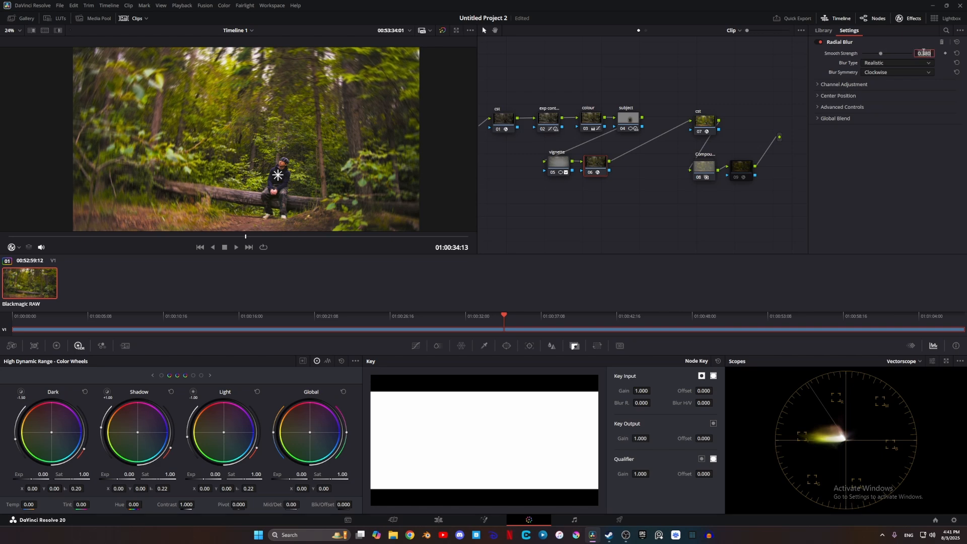
text(0.4)
key(Return)
- Weaken the radial blur node by setting its key output gain to 0.25
drag(642, 439, 600, 439)
double_click(640, 439)
text(0.25)
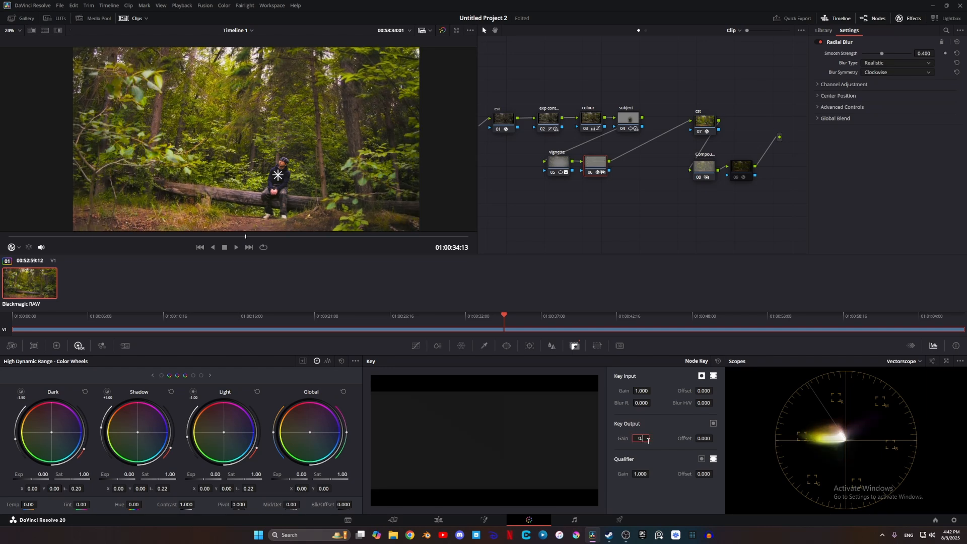
key(Return)
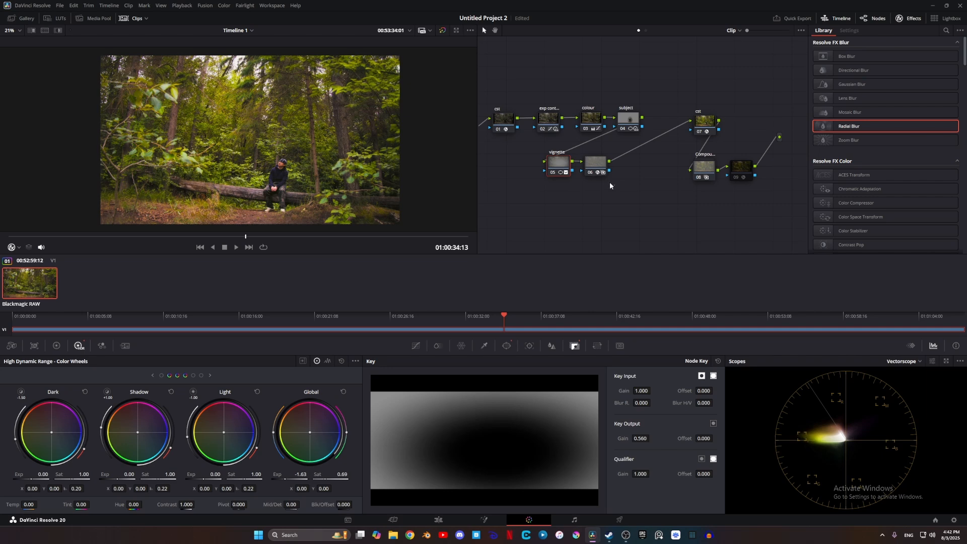
- Rearrange the vignette and radial blur nodes side by side beneath the subject node
drag(596, 163, 658, 163)
drag(559, 163, 629, 166)
click(632, 119)
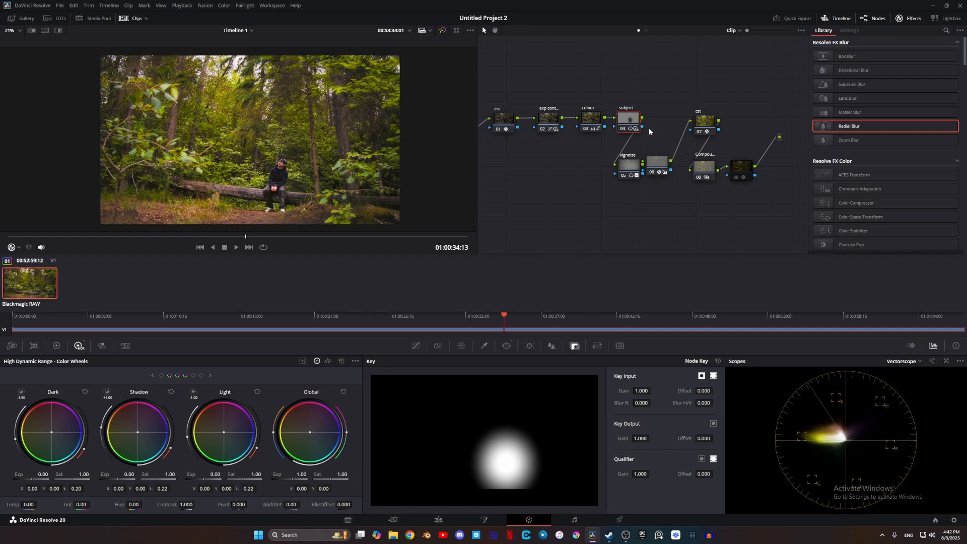
click(639, 164)
- Add a Light Rays node after the subject node and set its ray directions to At An Angle, at about -15.3
click(629, 120)
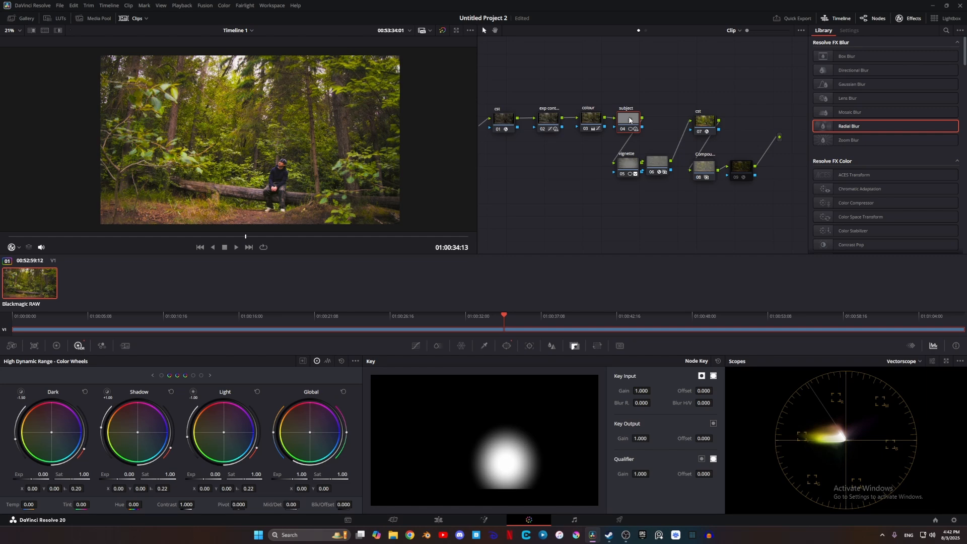
key(alt+s)
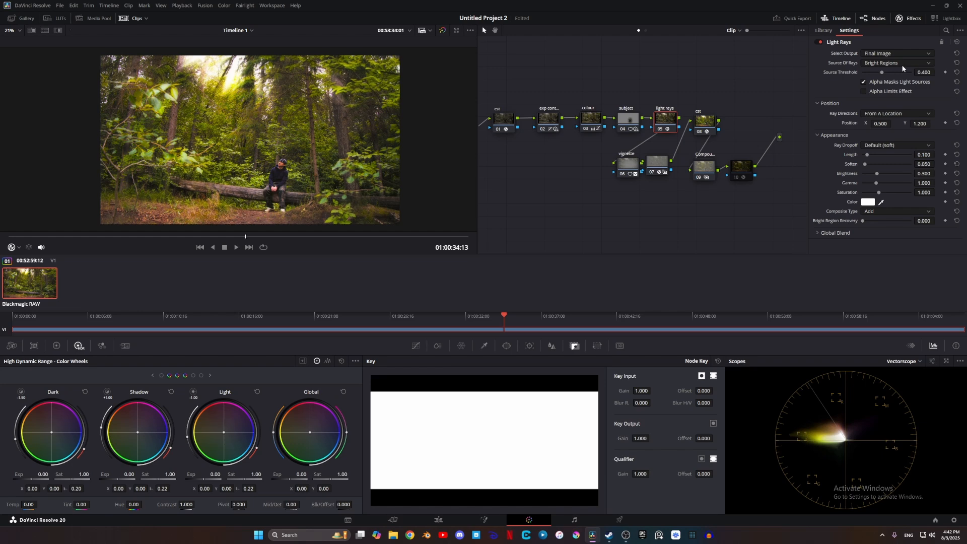
click(882, 115)
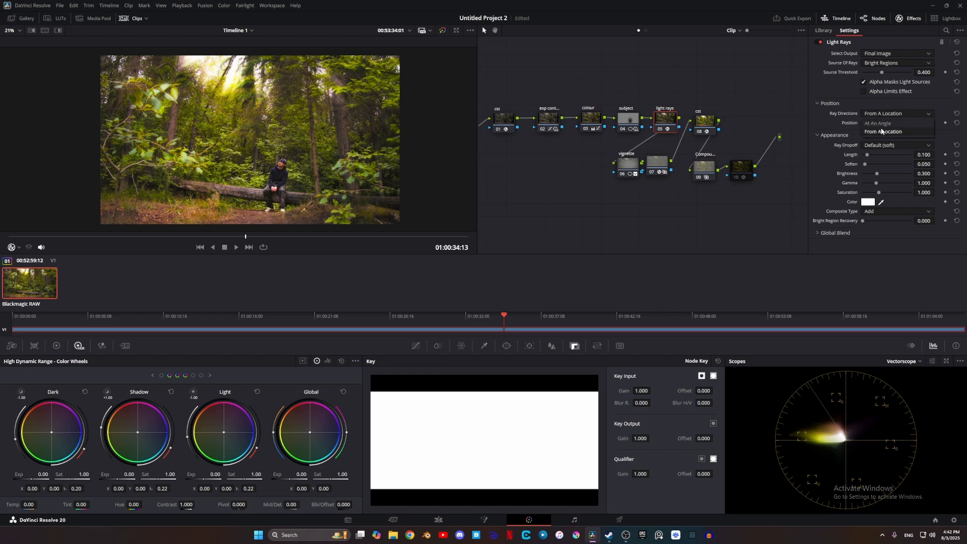
click(880, 124)
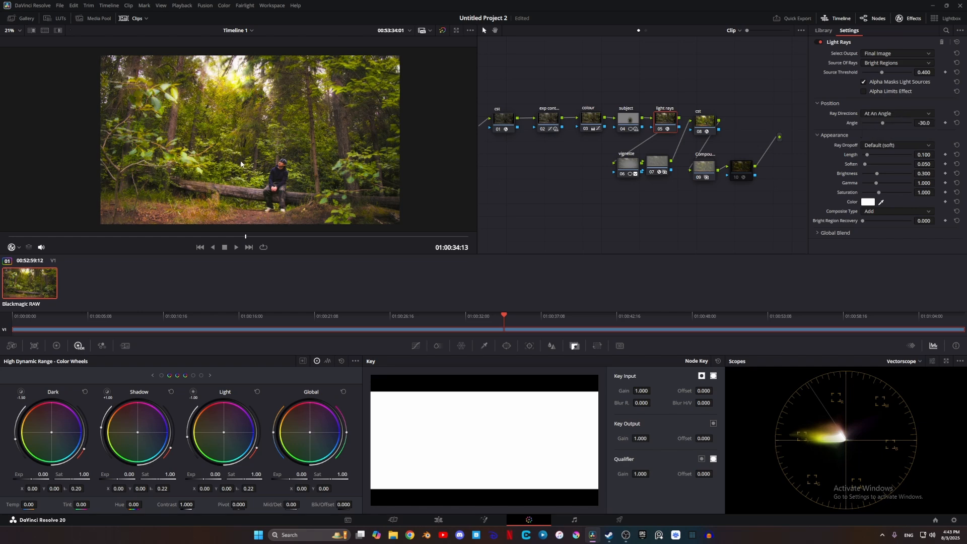
scroll(241, 164, up, 1)
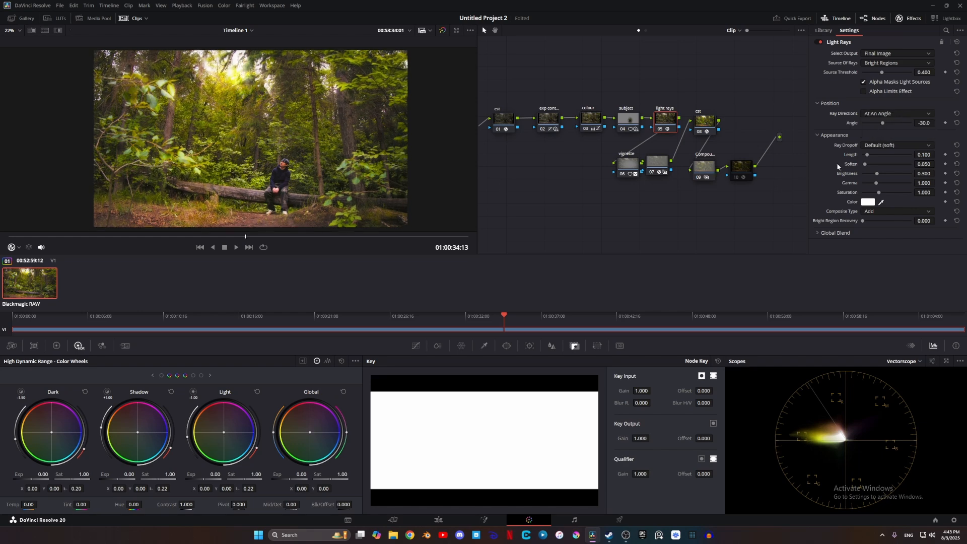
mouse_move(882, 123)
mouse_down()
mouse_move(904, 125)
mouse_move(884, 131)
mouse_up()
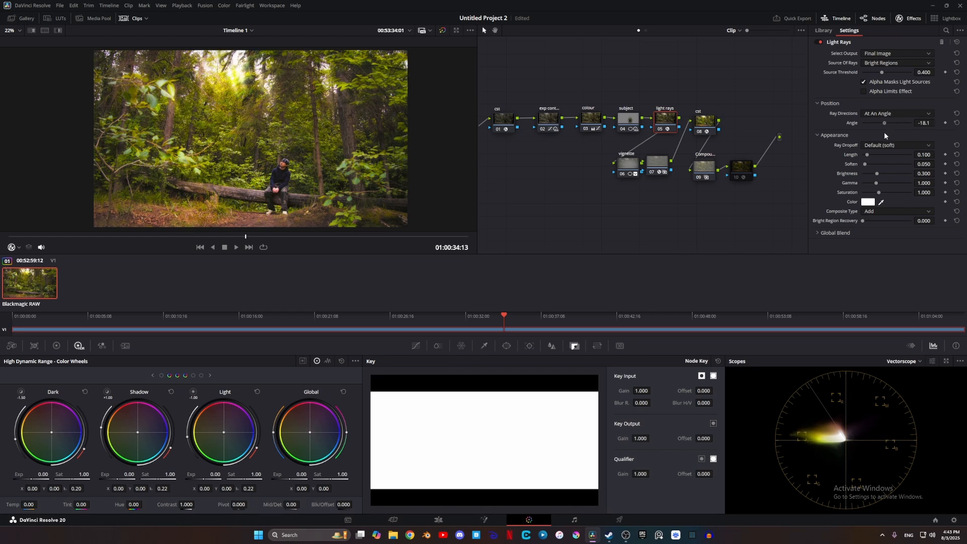
drag(883, 132, 884, 135)
- Set the light rays' length to 0.333, soften to 0.140, brightness to 0.202 and colour to yellow, and compare the image with the node off
mouse_move(867, 154)
mouse_down()
mouse_move(881, 156)
mouse_move(869, 161)
mouse_up()
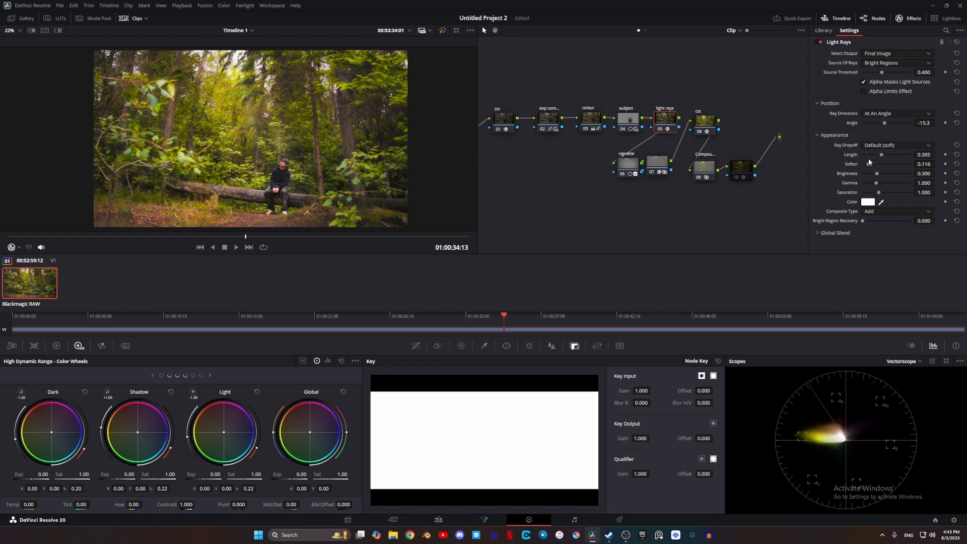
click(868, 202)
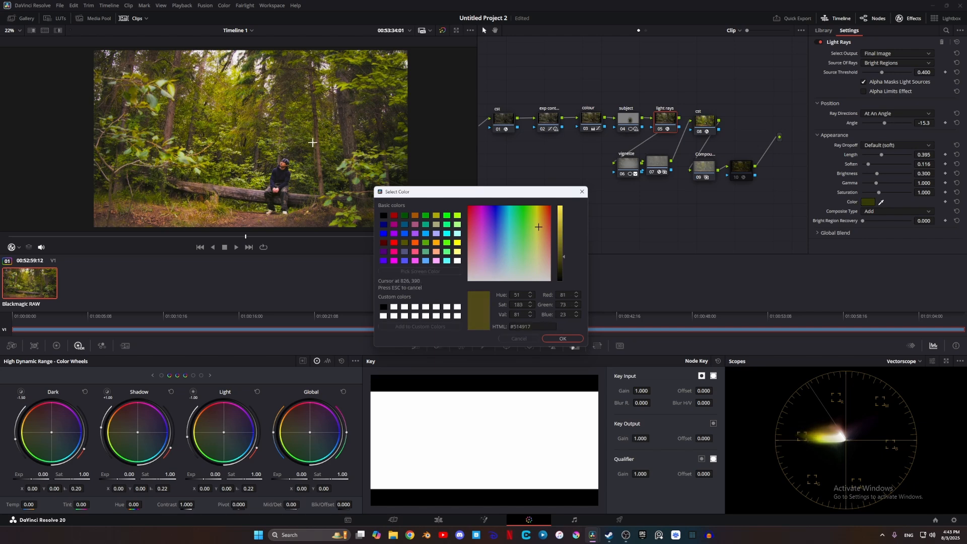
drag(560, 258, 561, 246)
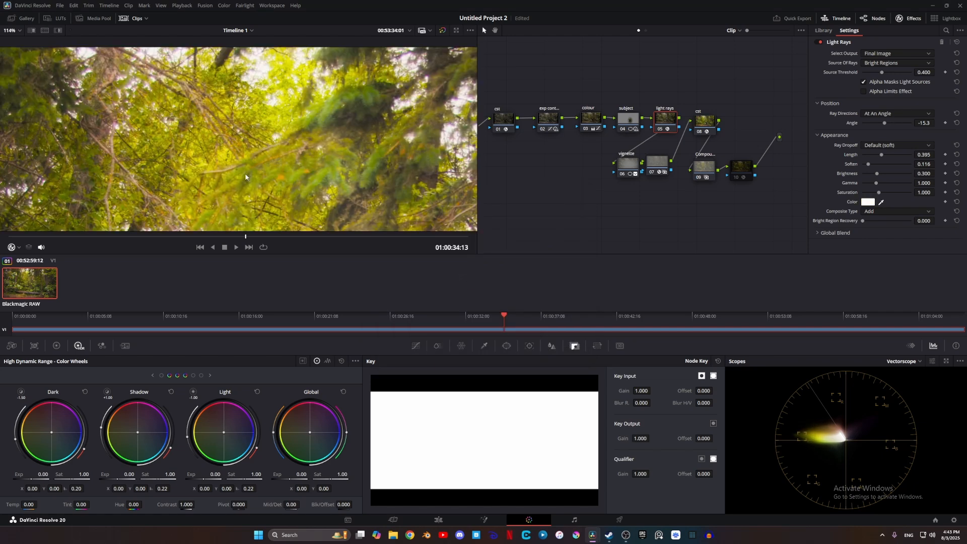
drag(328, 240, 340, 188)
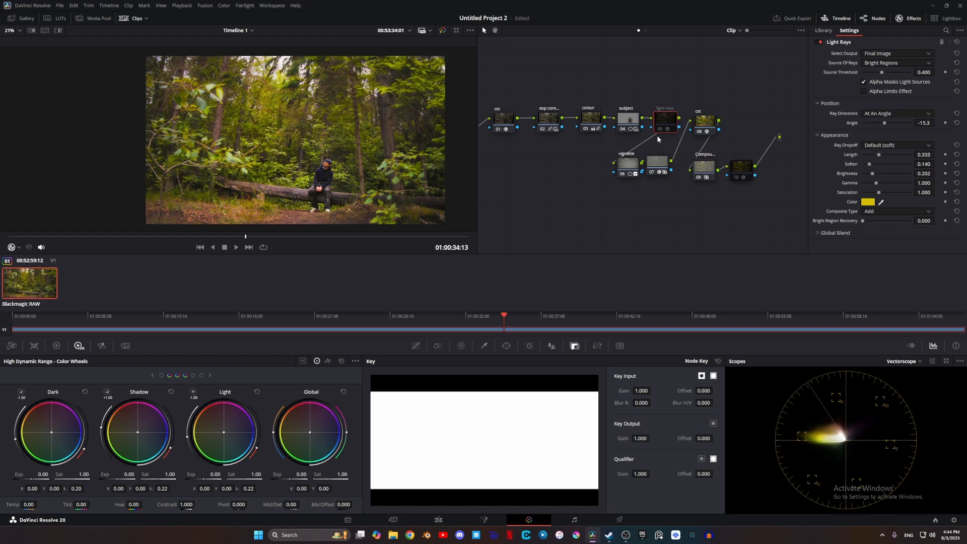
key(ctrl+d)
key(ctrl+d)
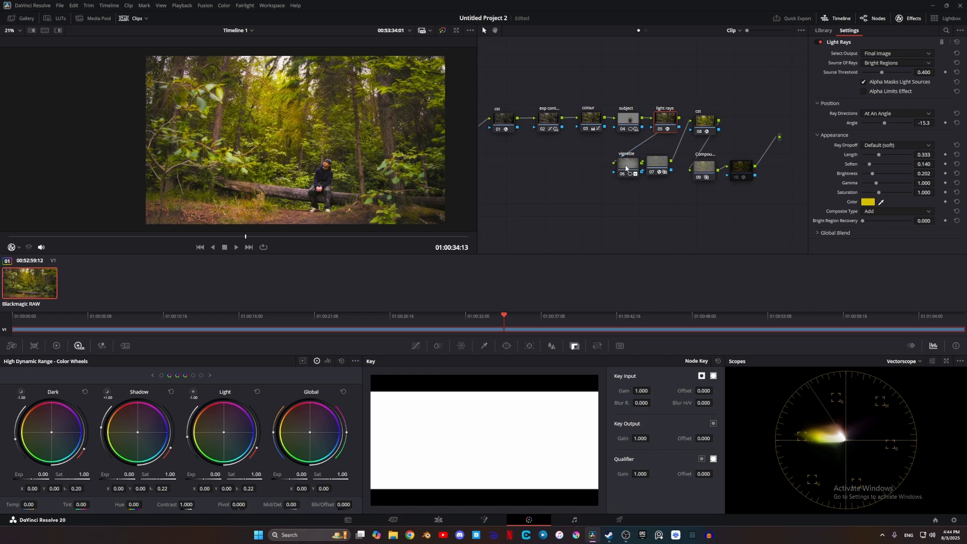
- Label the radial blur node "blur"
click(662, 171)
double_click(660, 168)
text(blur)
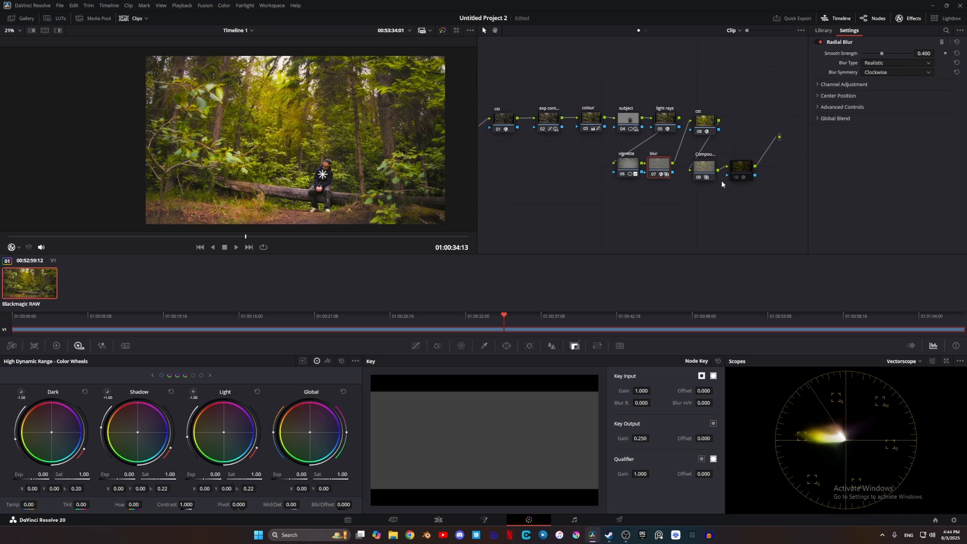
- Compare the image with the compound node off and on, and set its key output gain to 0.200
click(707, 171)
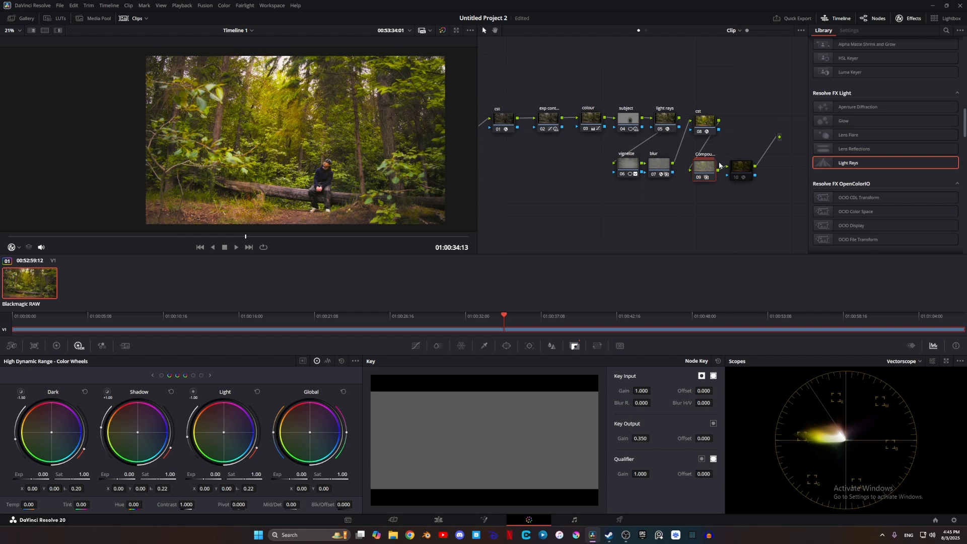
key(ctrl+d)
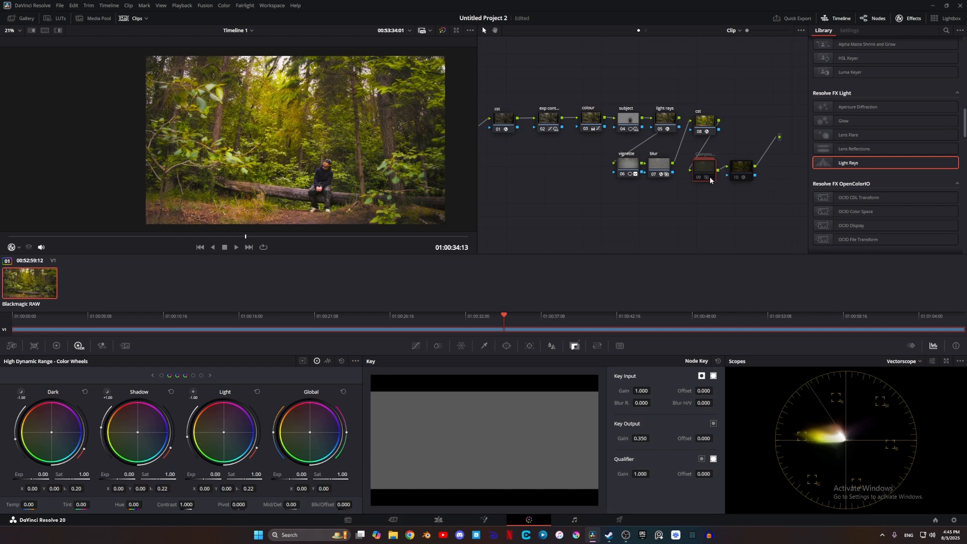
scroll(354, 192, up, 4)
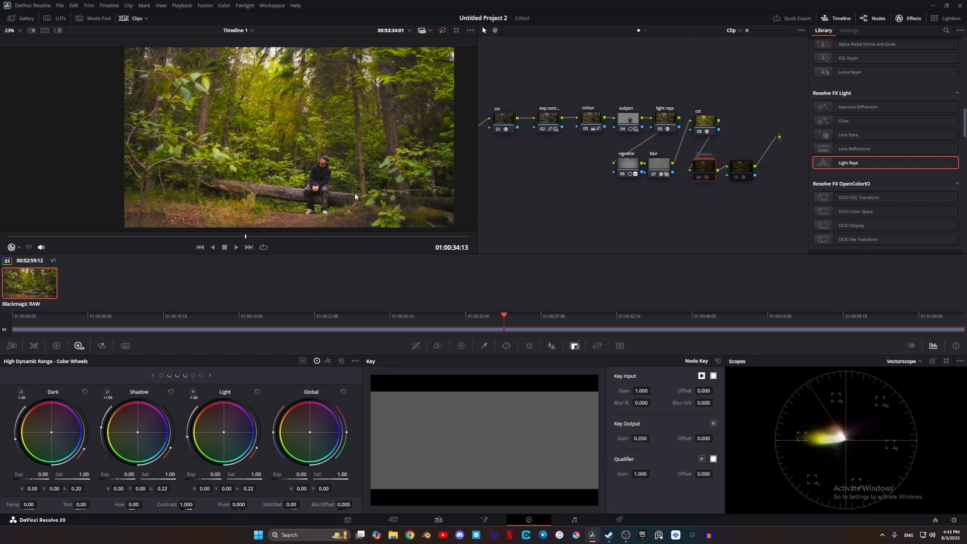
scroll(332, 145, down, 3)
scroll(332, 145, down, 2)
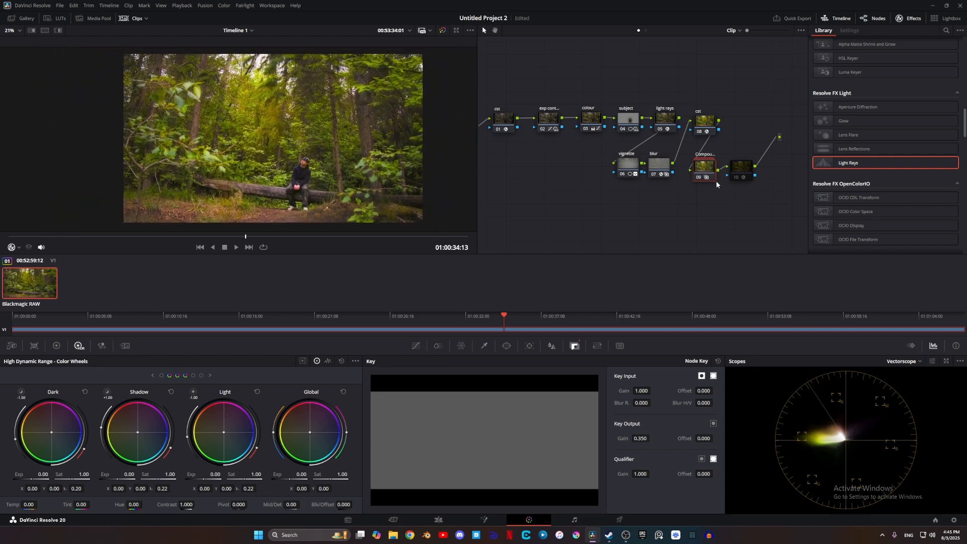
key(ctrl+d)
click(645, 438)
text(0.2)
key(Return)
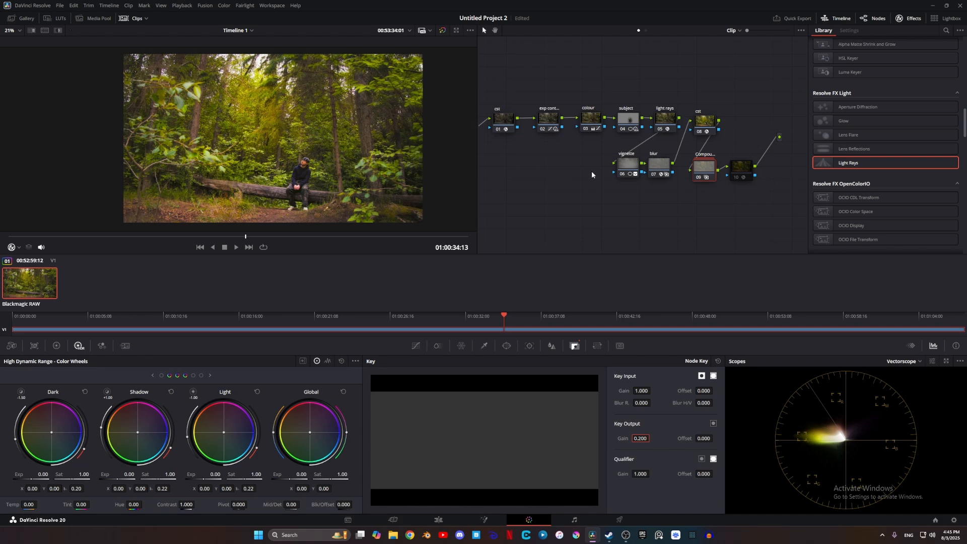
- Add a serial node after the subject node and place a circular power window over the foliage on the image's left side
drag(551, 95, 664, 143)
click(659, 109)
key(alt+s)
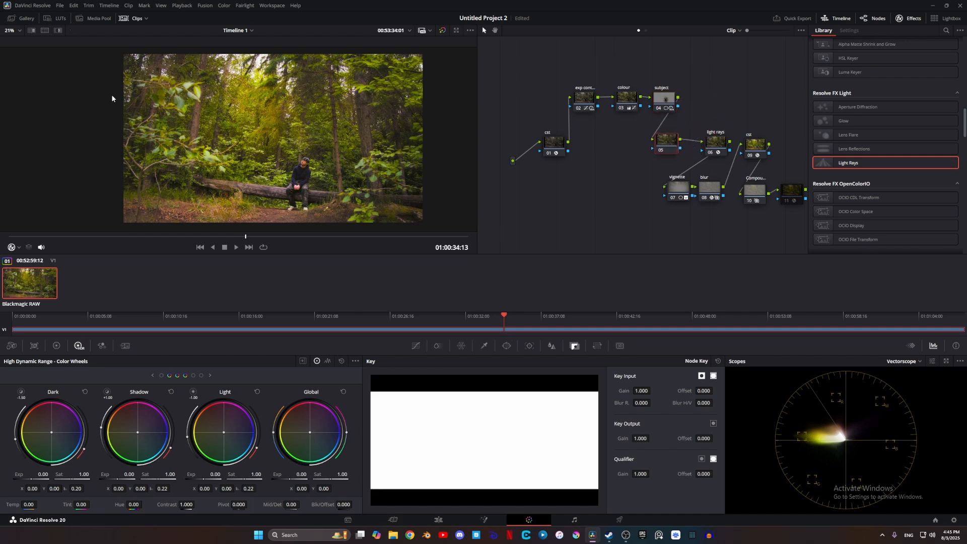
click(506, 345)
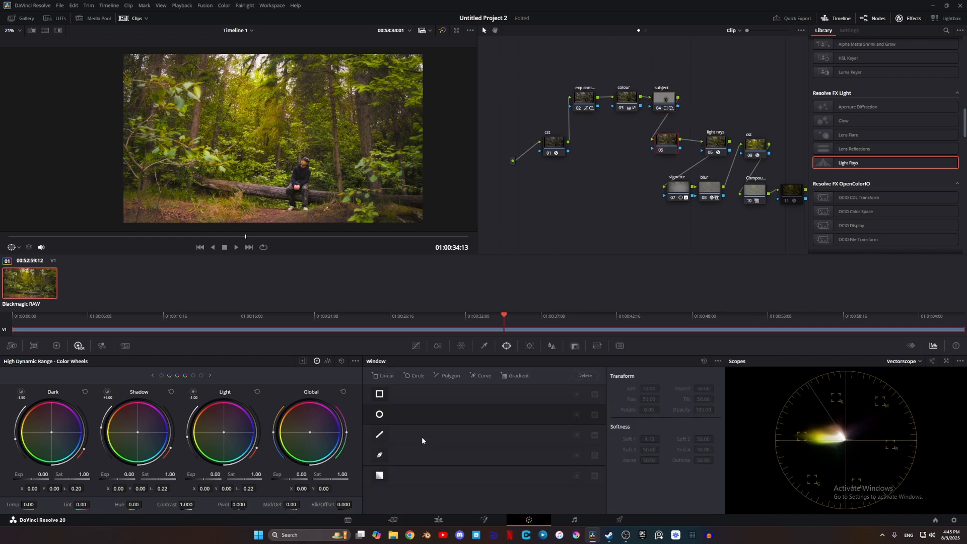
click(379, 414)
drag(272, 138, 186, 120)
- Darken the windowed foliage with global exposure at -0.15 and a custom curve pulled down from its highlight end
click(415, 345)
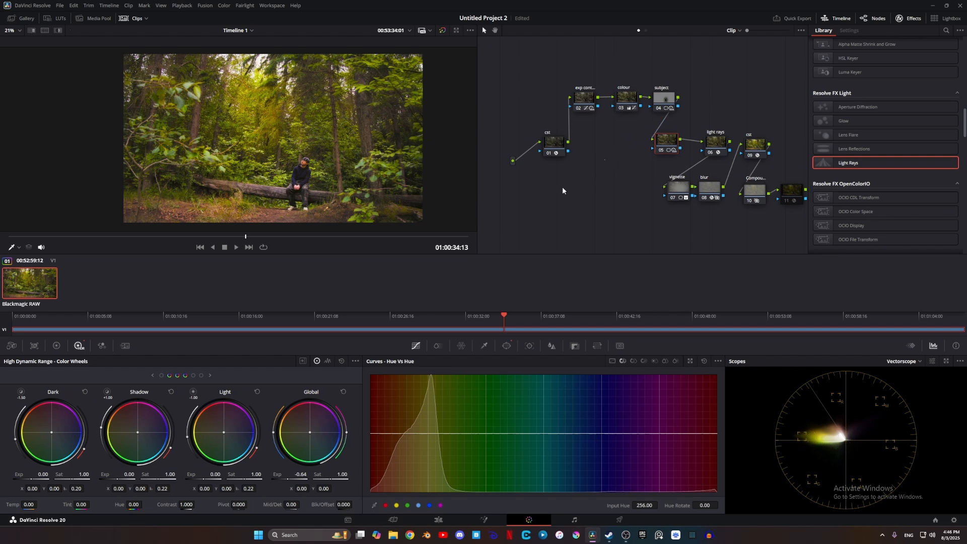
click(611, 361)
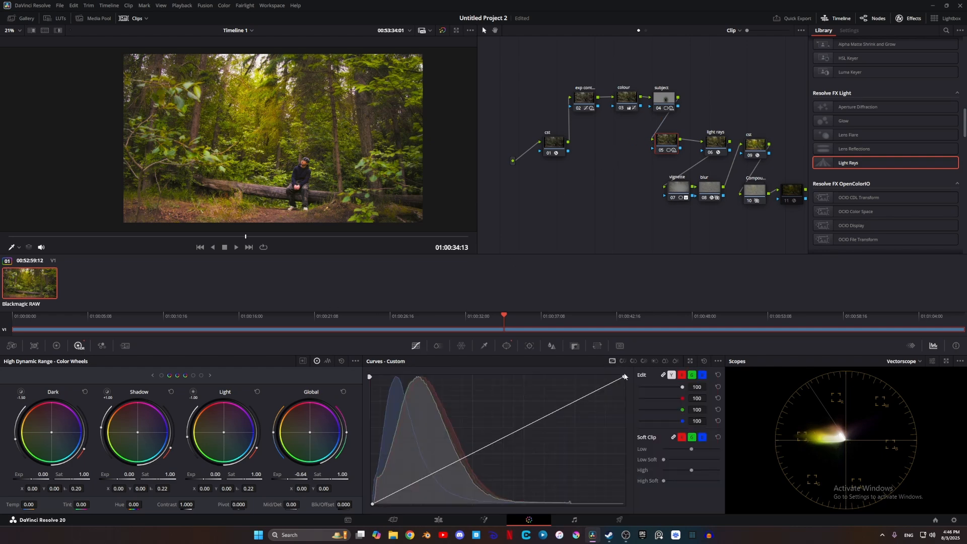
drag(623, 378, 543, 441)
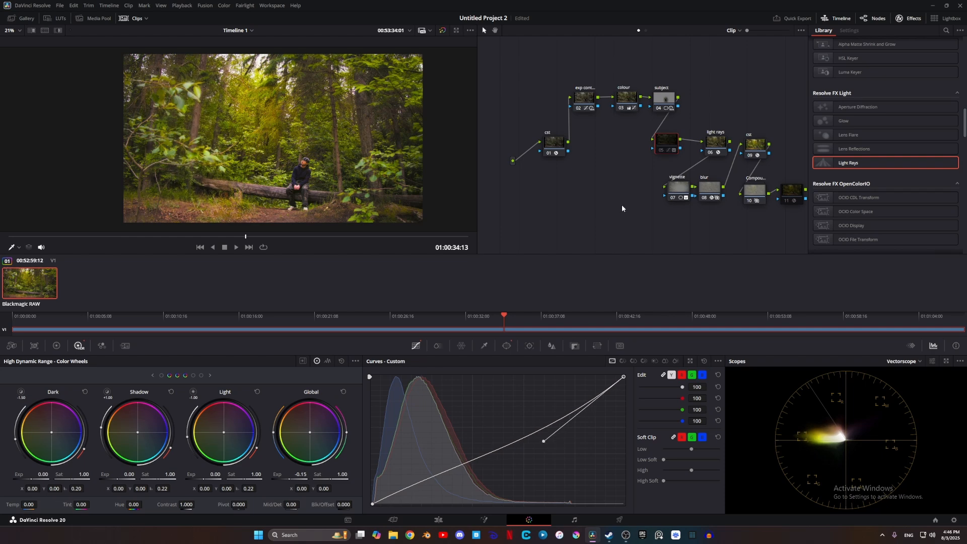
- Compare the image with the nodes from exposure through blur switched off and on together
drag(567, 53, 715, 208)
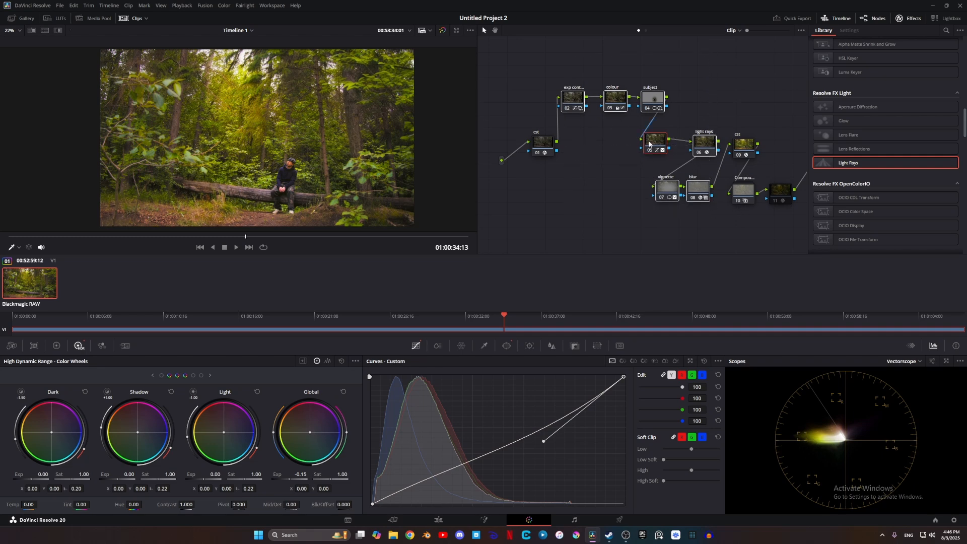
key(ctrl+d)
key(ctrl+d)
key(ctrl+d)
key(ctrl+d)
key(ctrl+d)
key(ctrl+d)
- Examine the graded foliage and the seated subject up close, and review the exposure and contrast node's curve
drag(577, 207, 537, 212)
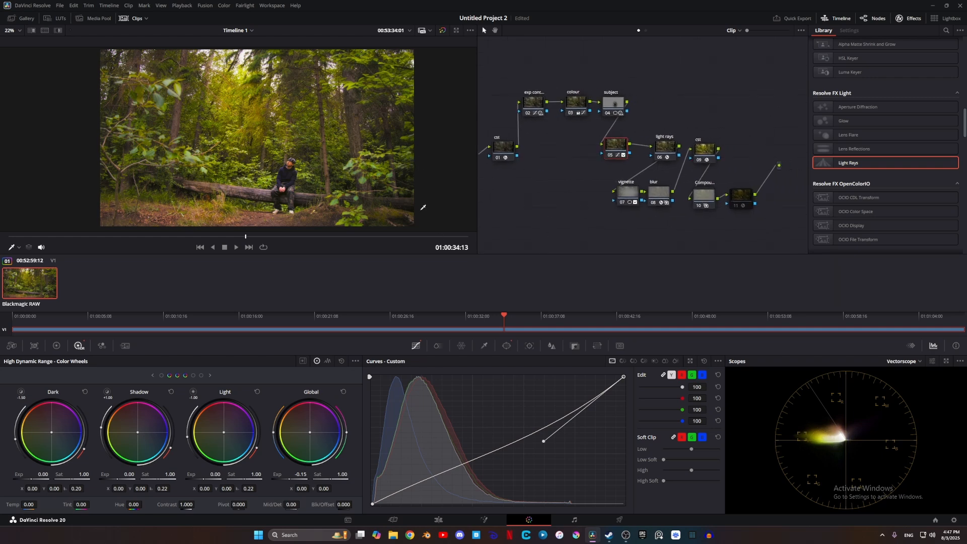
scroll(184, 154, up, 2)
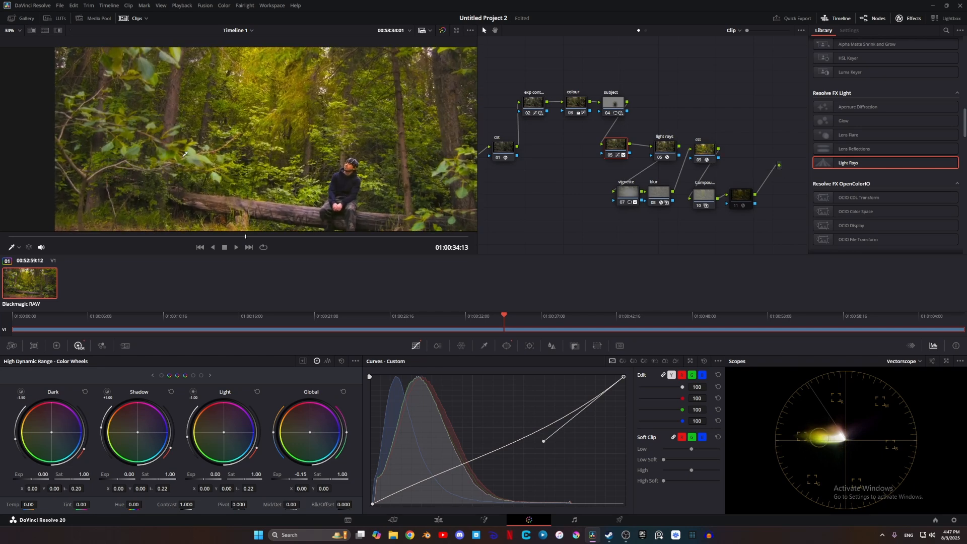
scroll(185, 154, up, 3)
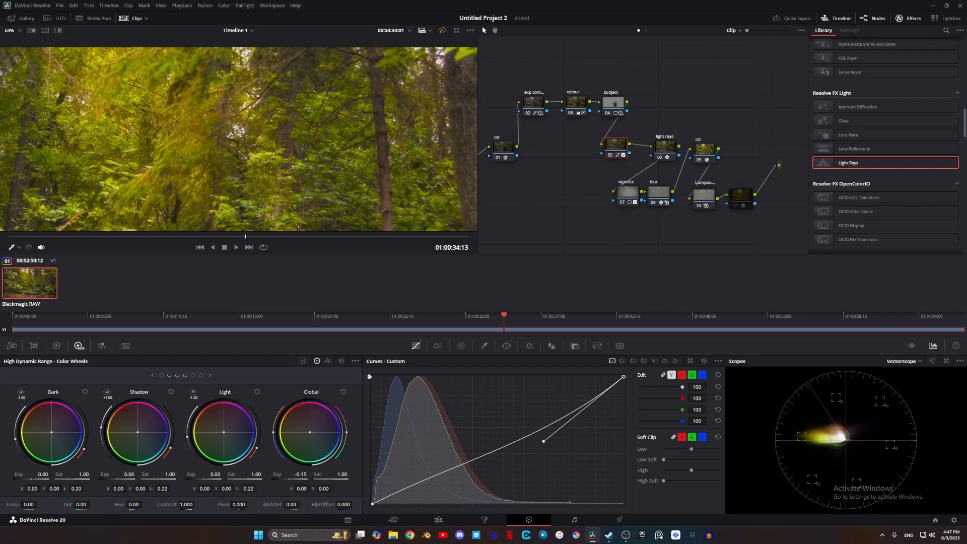
scroll(271, 162, down, 2)
scroll(272, 163, down, 3)
scroll(342, 109, down, 2)
drag(342, 110, 349, 128)
scroll(349, 127, up, 2)
scroll(354, 132, up, 2)
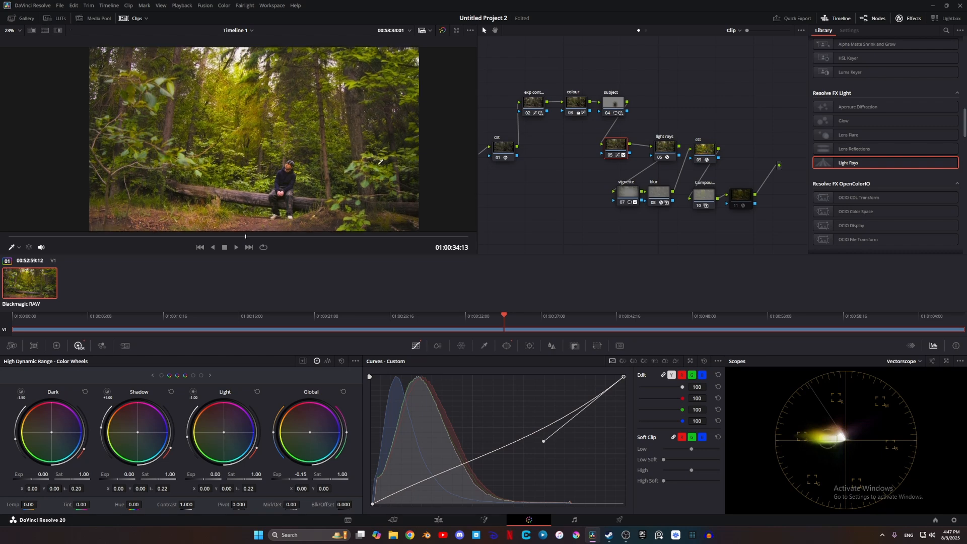
scroll(357, 122, up, 5)
scroll(357, 122, up, 4)
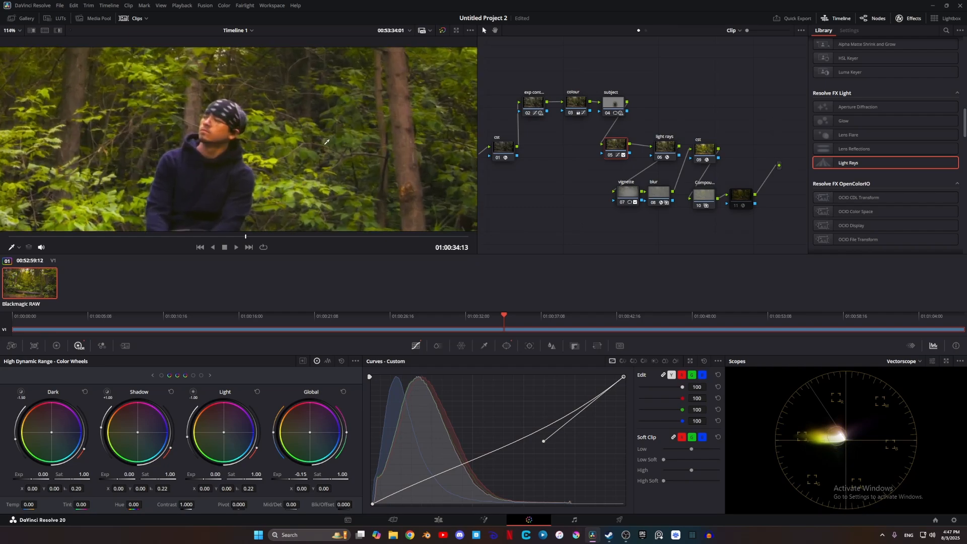
scroll(350, 146, down, 9)
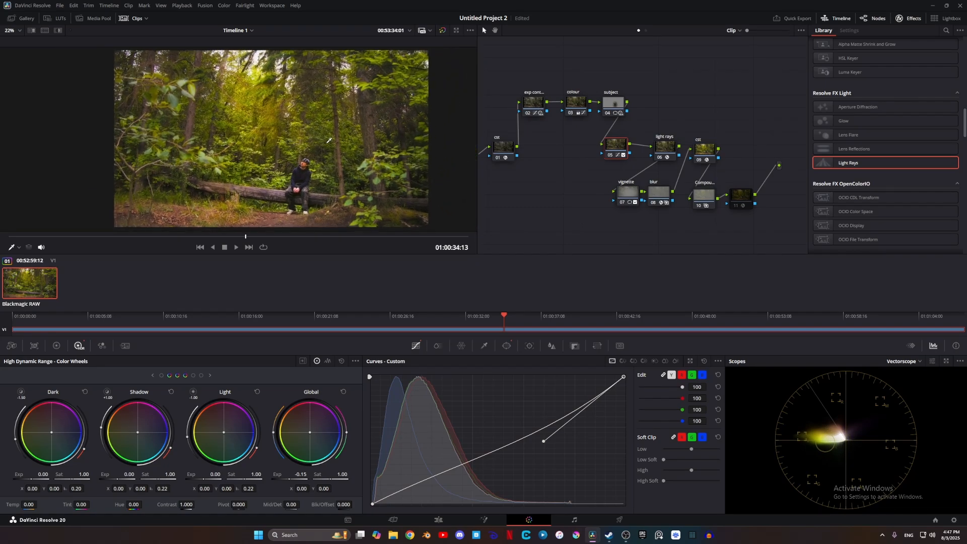
click(576, 101)
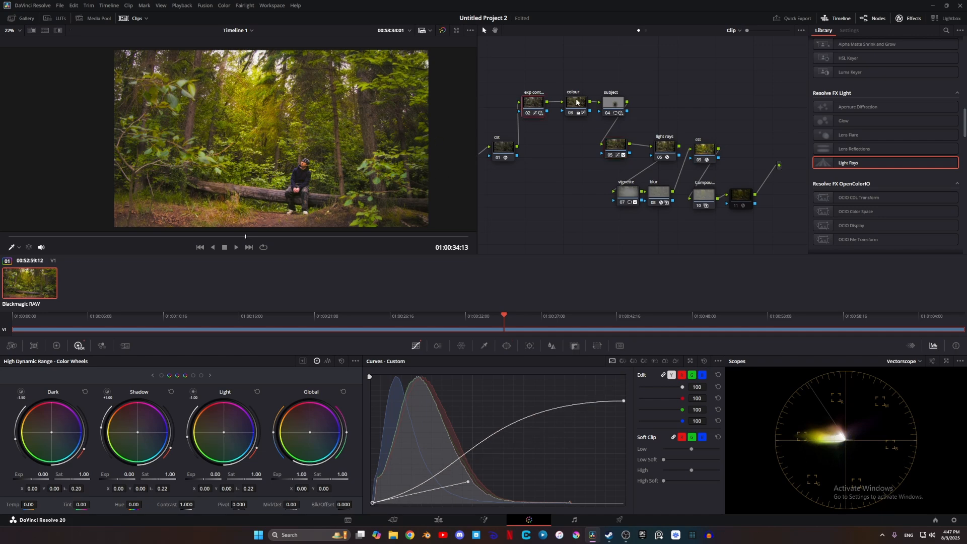
click(531, 102)
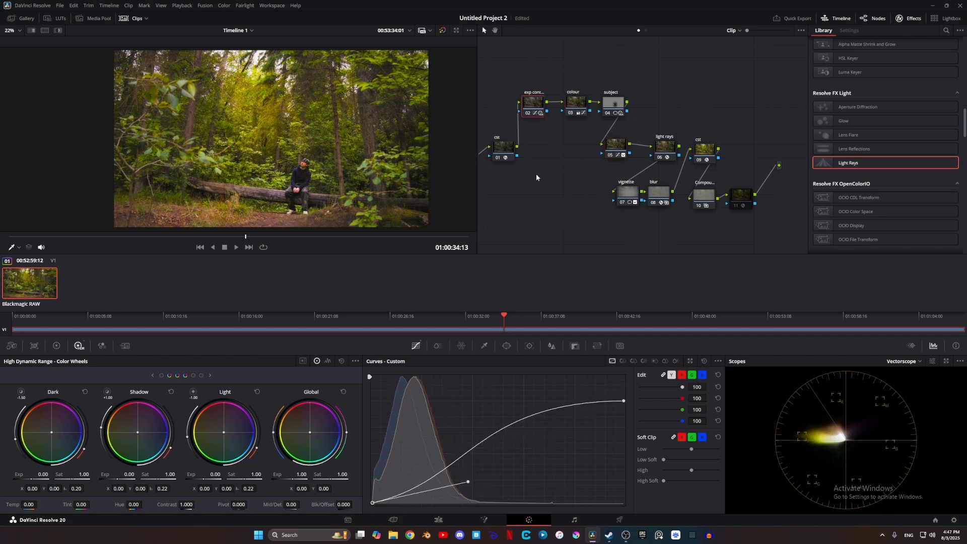